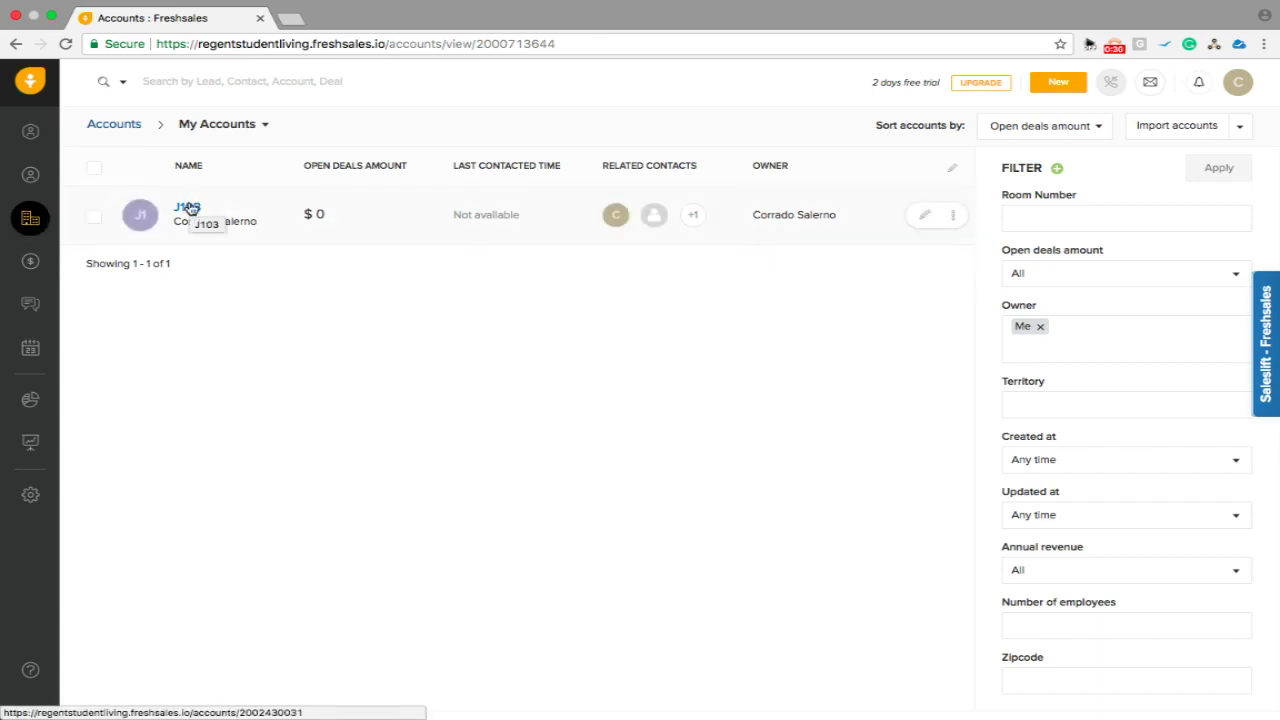
- Open the J103 account page and browse its Tasks, Appointments and Notes tabs
click(189, 208)
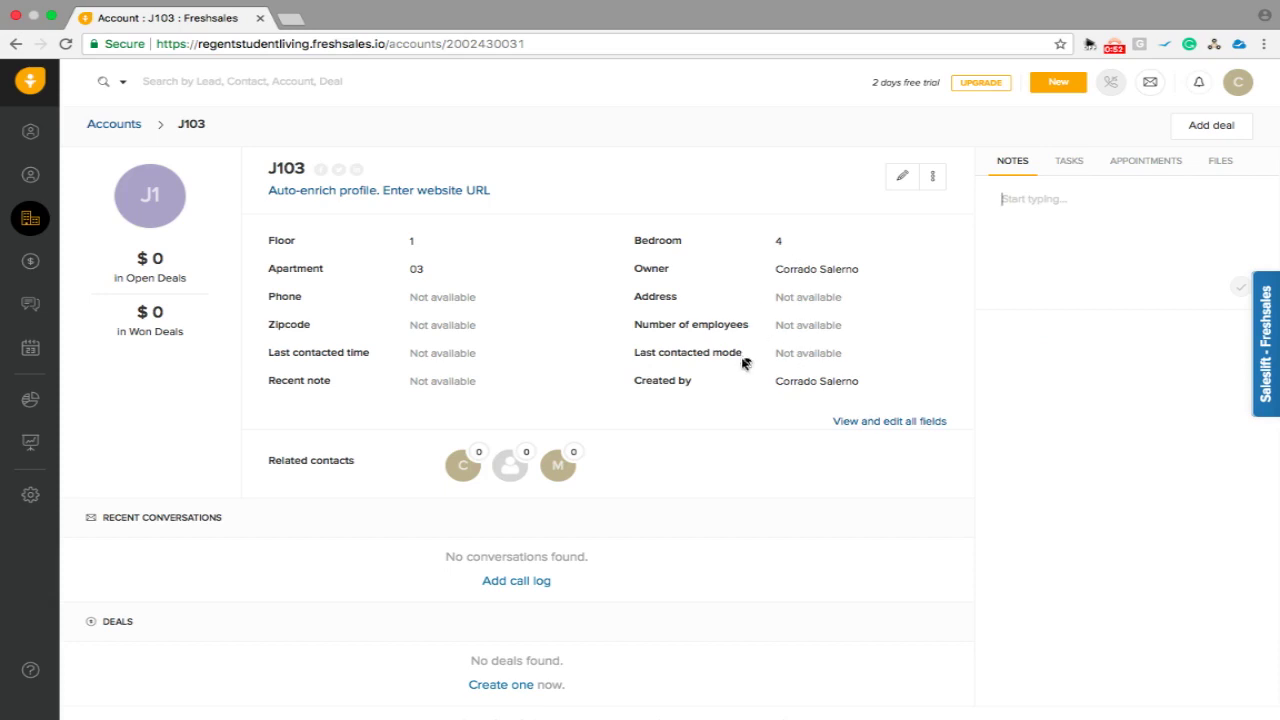
click(1070, 174)
click(1148, 170)
click(1013, 162)
double_click(275, 169)
click(310, 293)
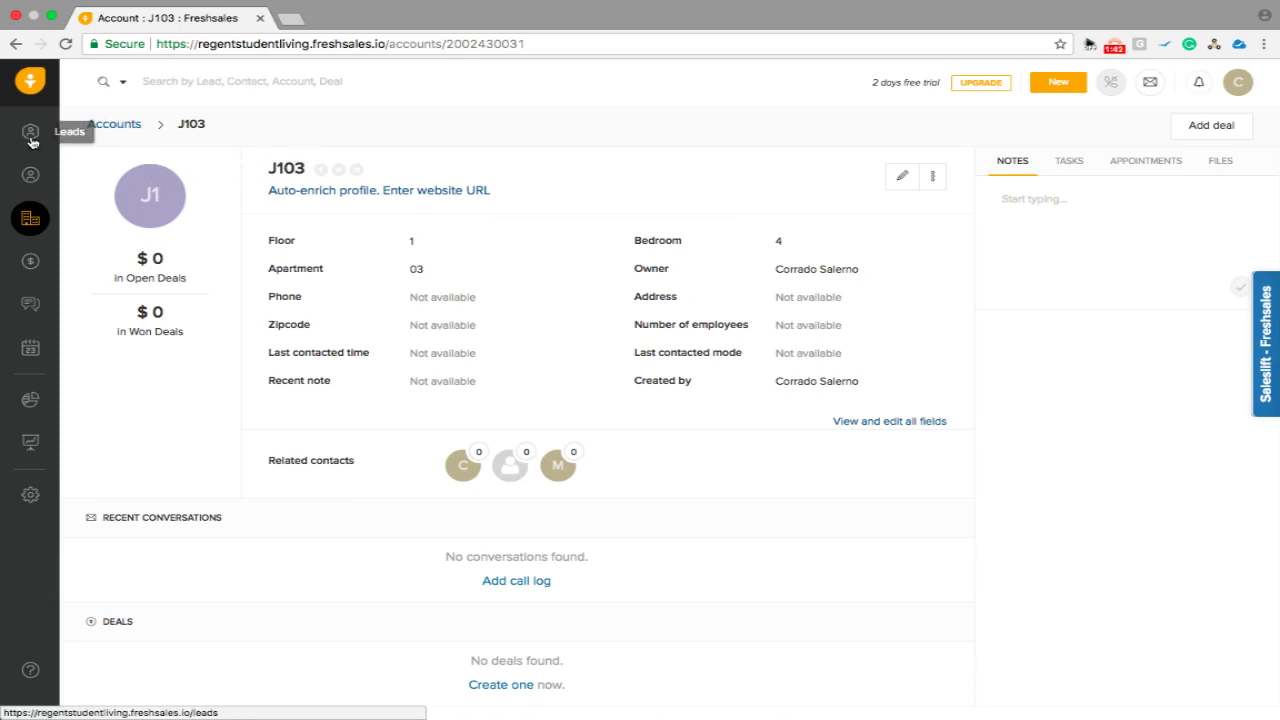
- Start a new lead from the New menu
click(1059, 85)
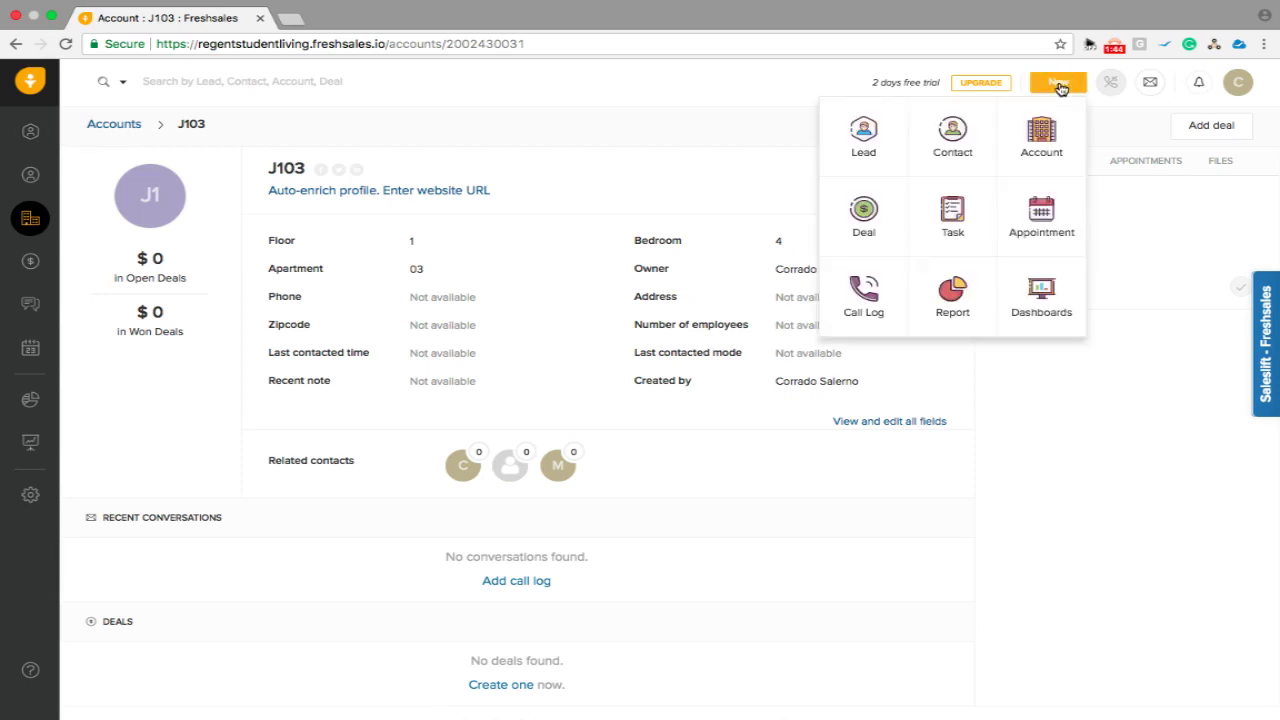
click(860, 140)
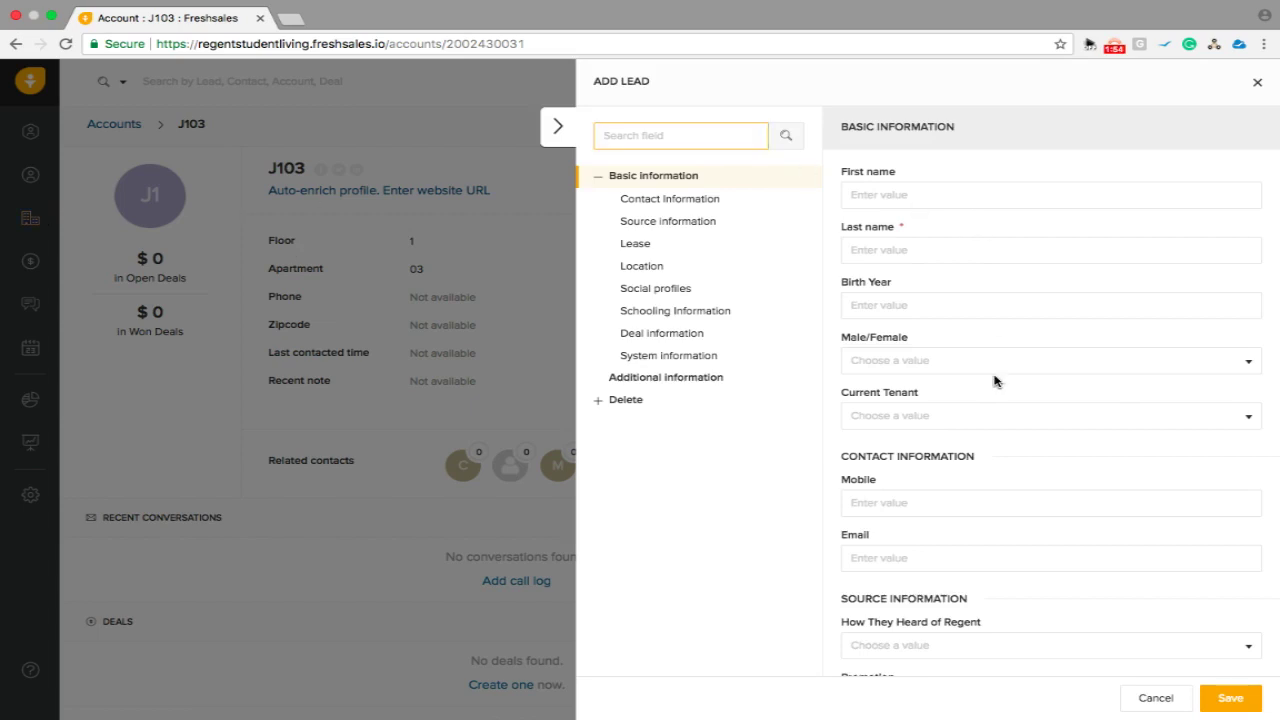
scroll(994, 380, down, 2)
scroll(994, 380, up, 2)
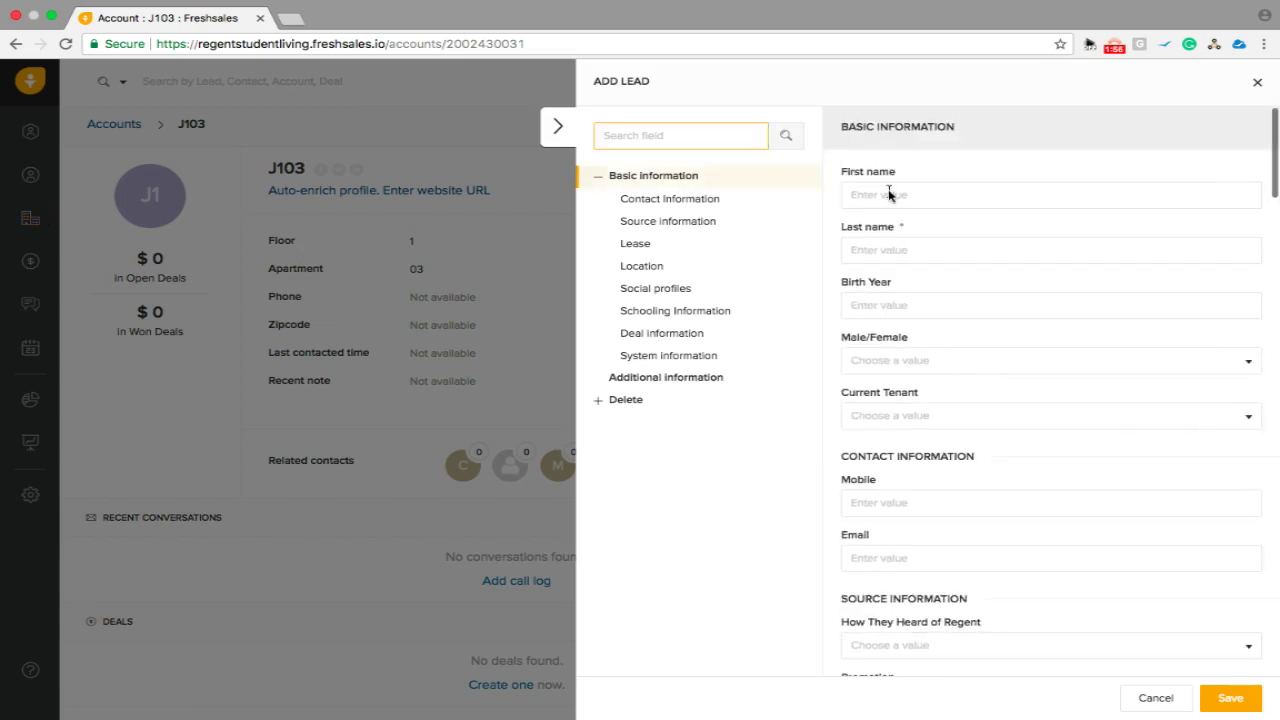
- Enter the lead's first name, last name and birth year 1997
click(888, 191)
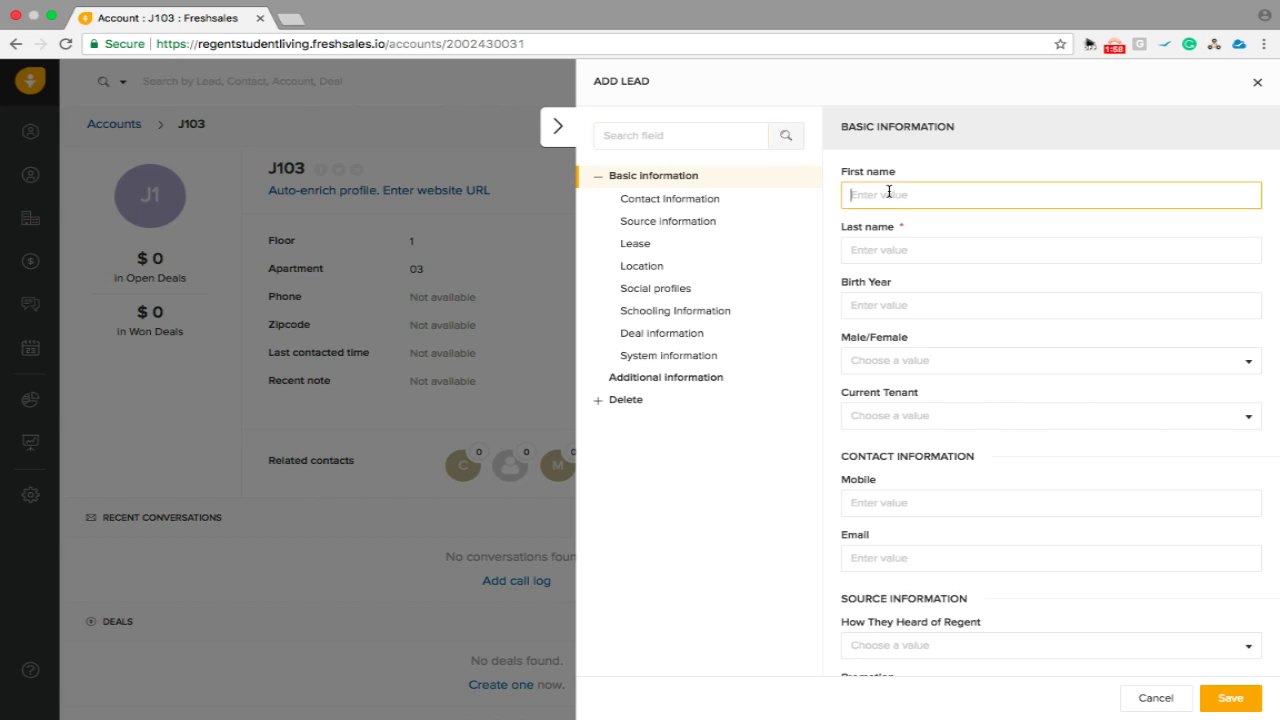
text(Matthew)
key(Tab)
text(J)
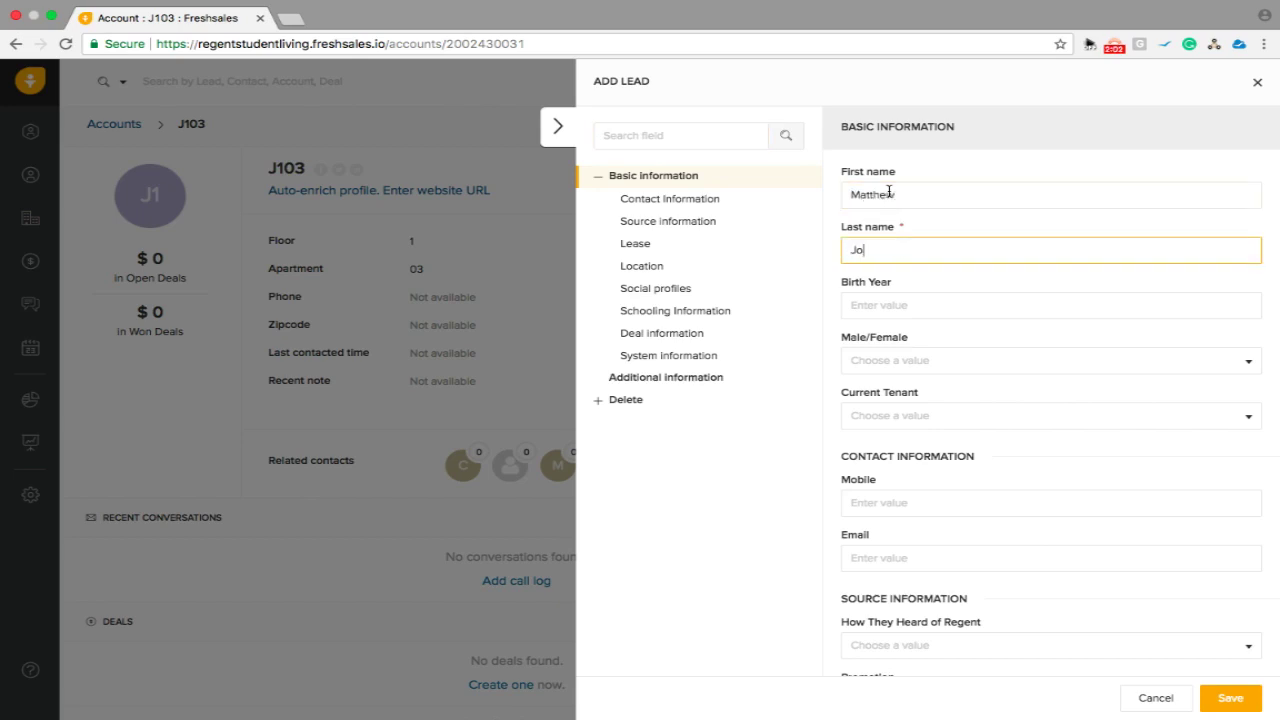
text(ohnson)
key(Tab)
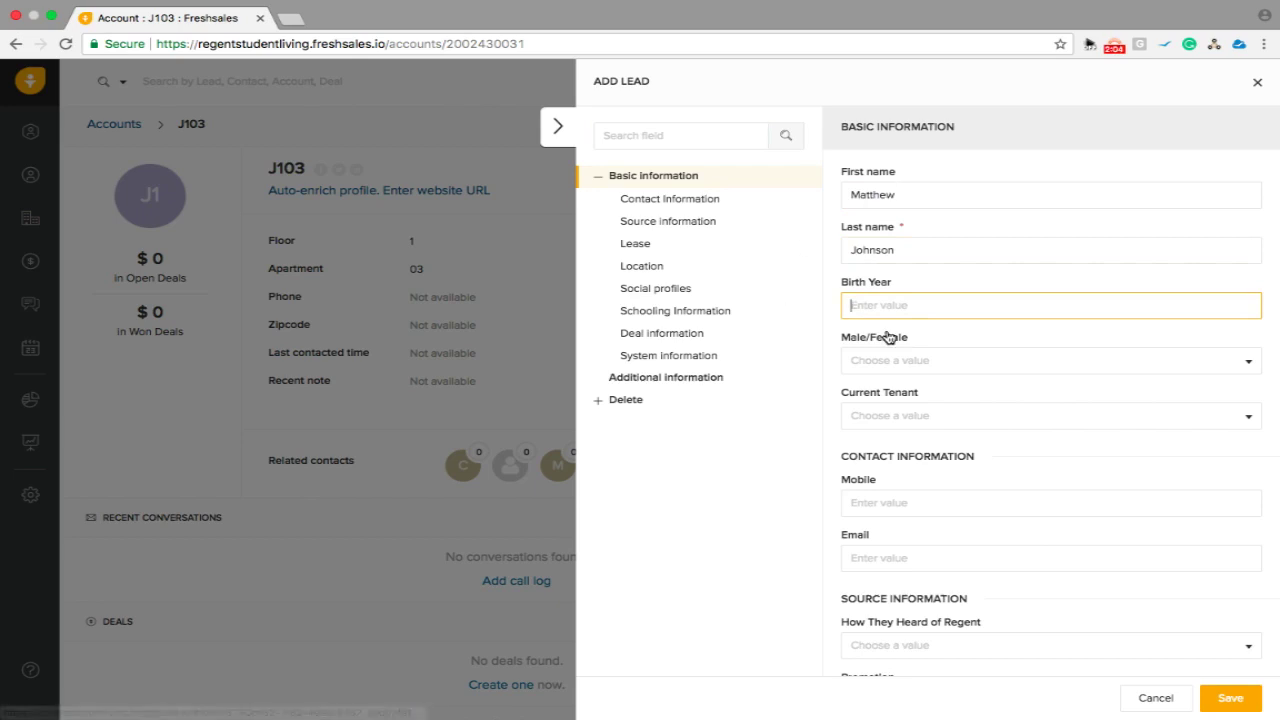
text(1997)
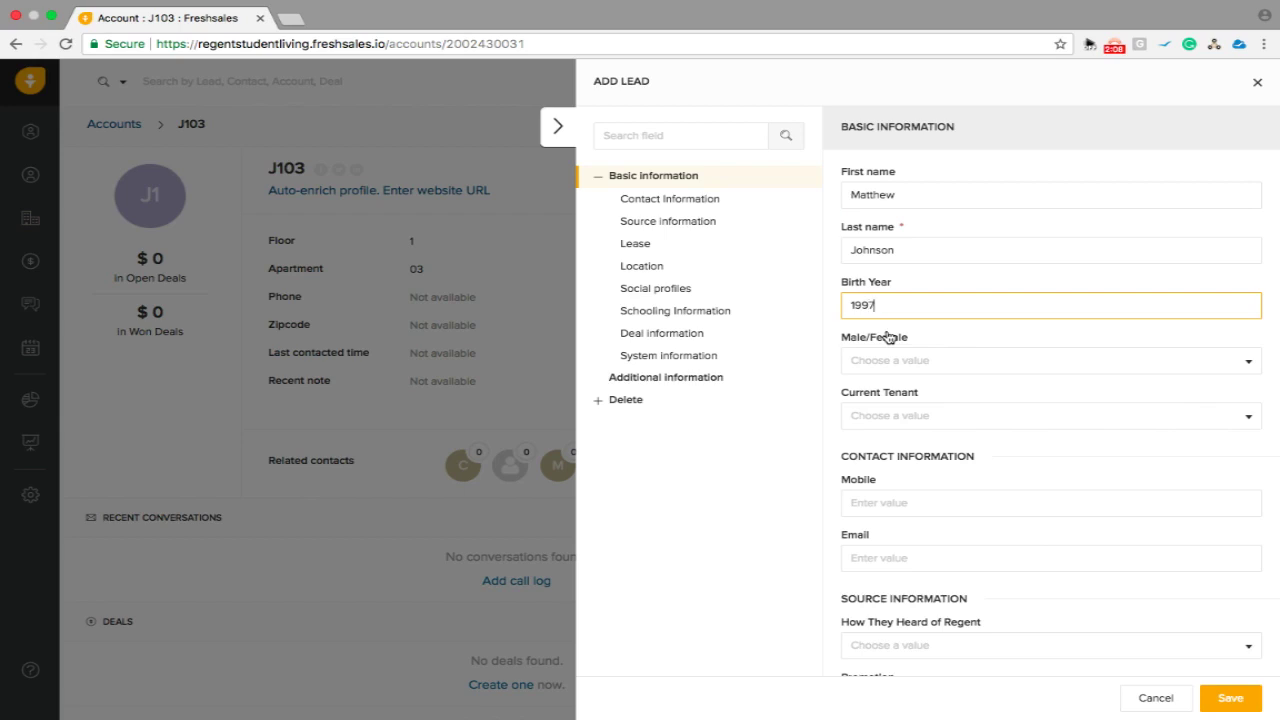
key(Tab)
- Set the lead's gender to Male and Current Tenant to No
click(894, 362)
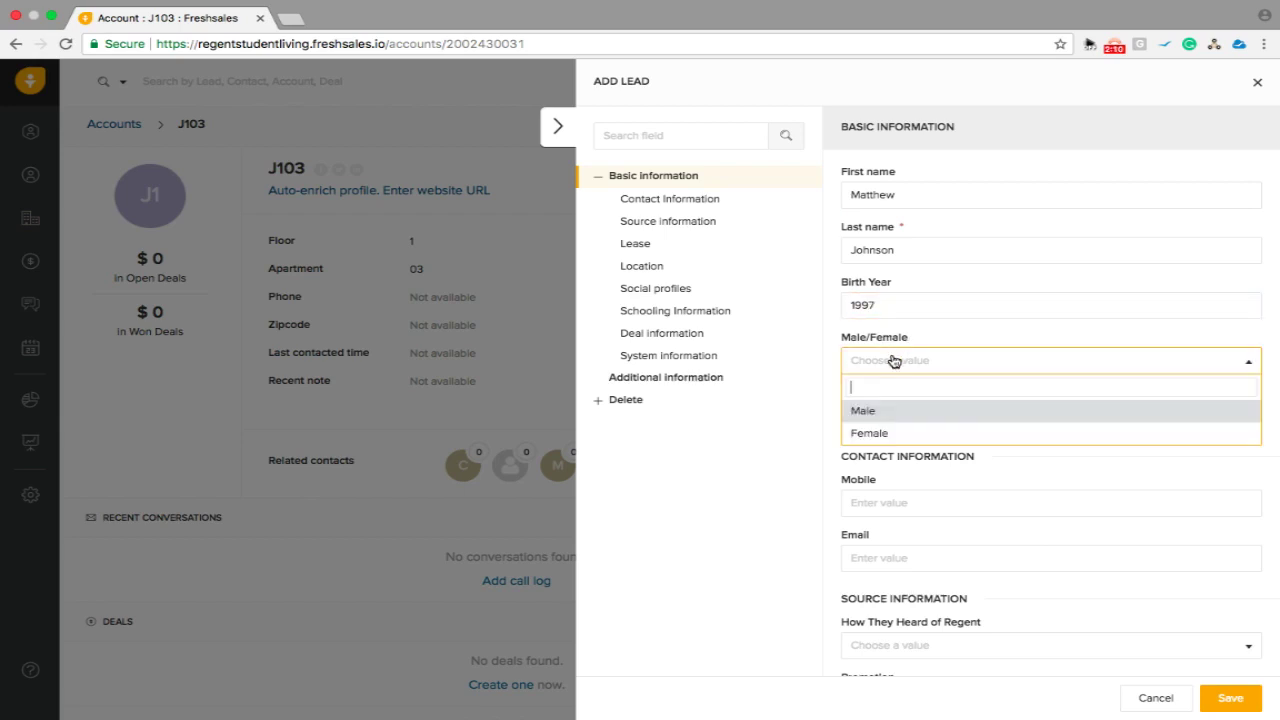
click(863, 410)
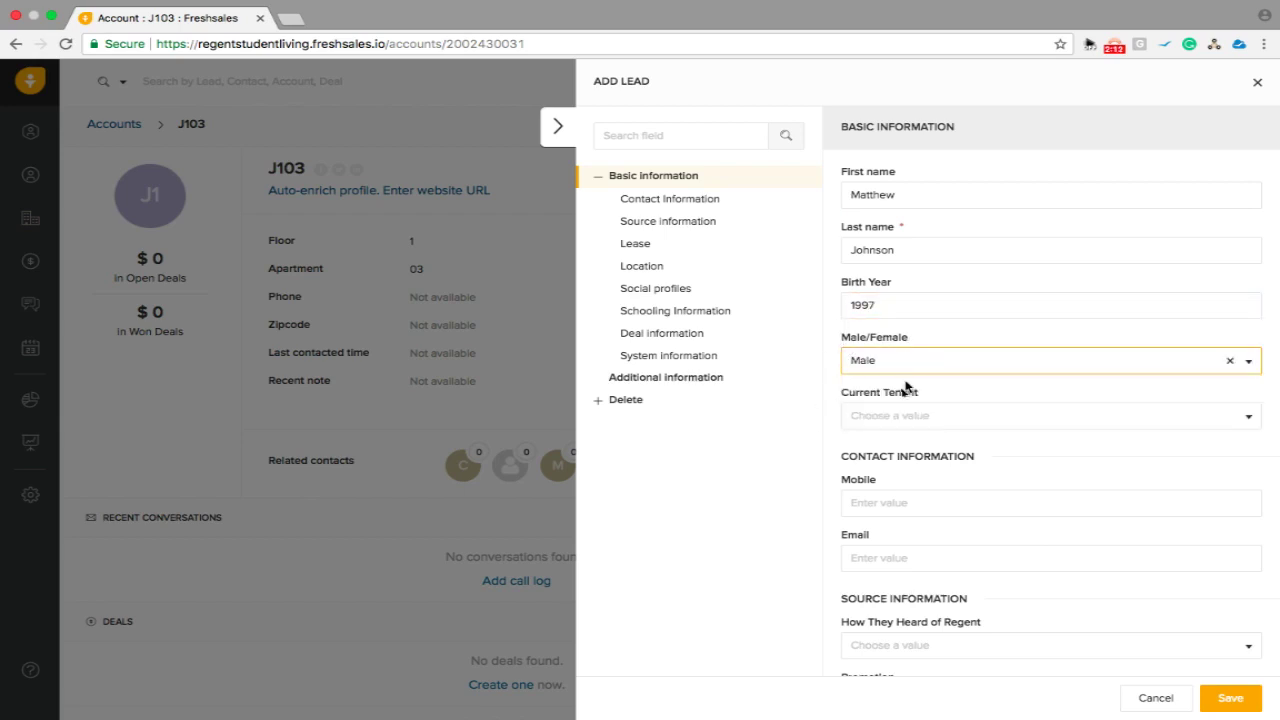
click(879, 420)
click(858, 486)
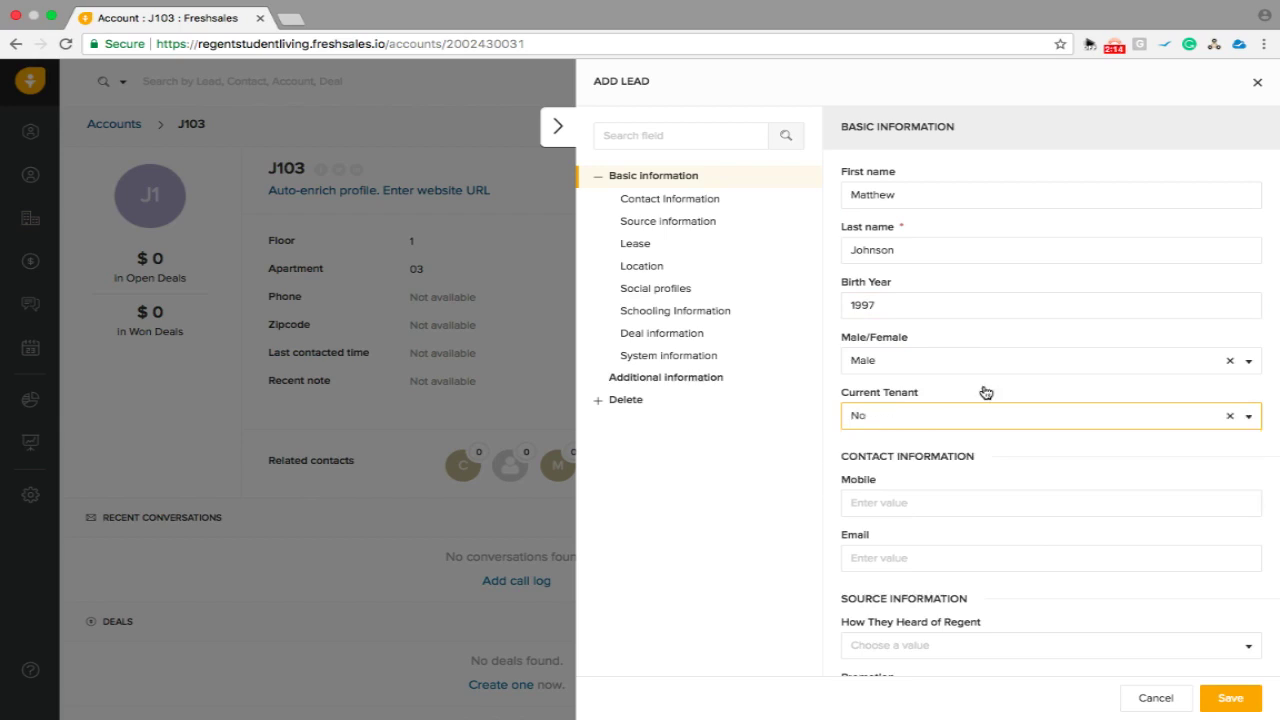
scroll(983, 391, down, 3)
scroll(1000, 338, down, 1)
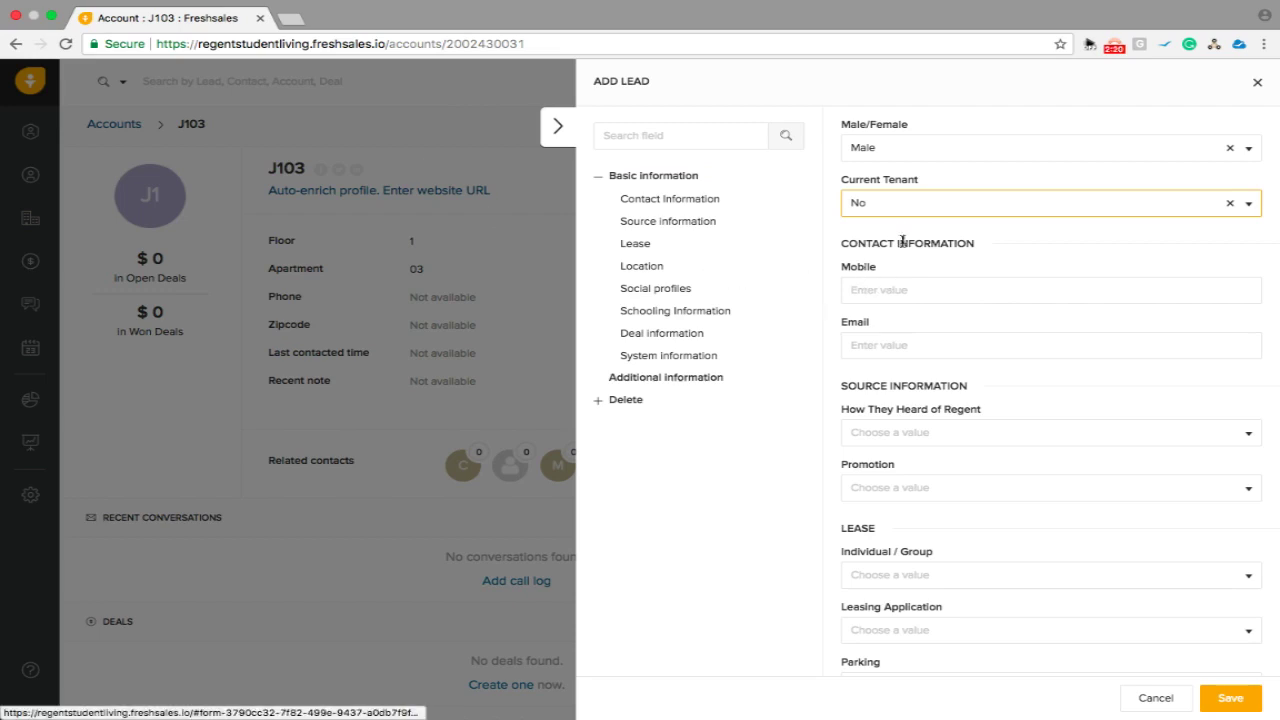
- Enter the lead's mobile number and e-mail address under Contact Information
click(875, 294)
text(9)
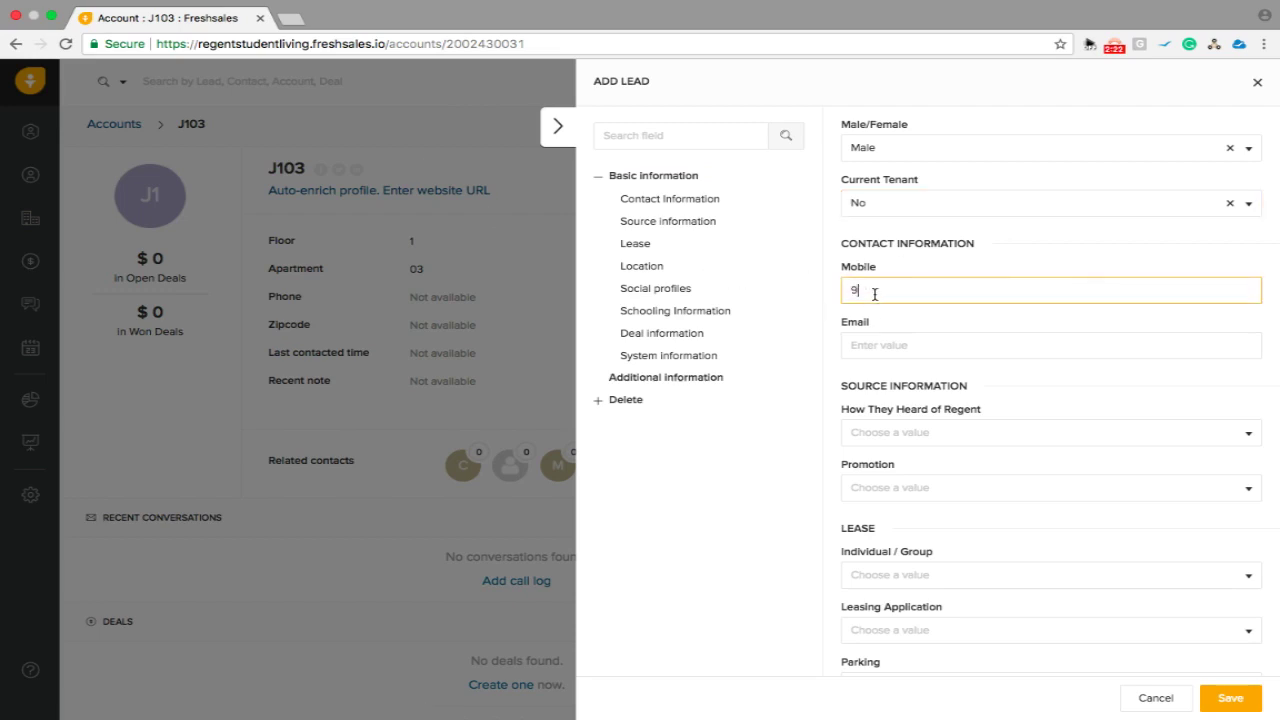
text(9999999)
key(Tab)
text(cor)
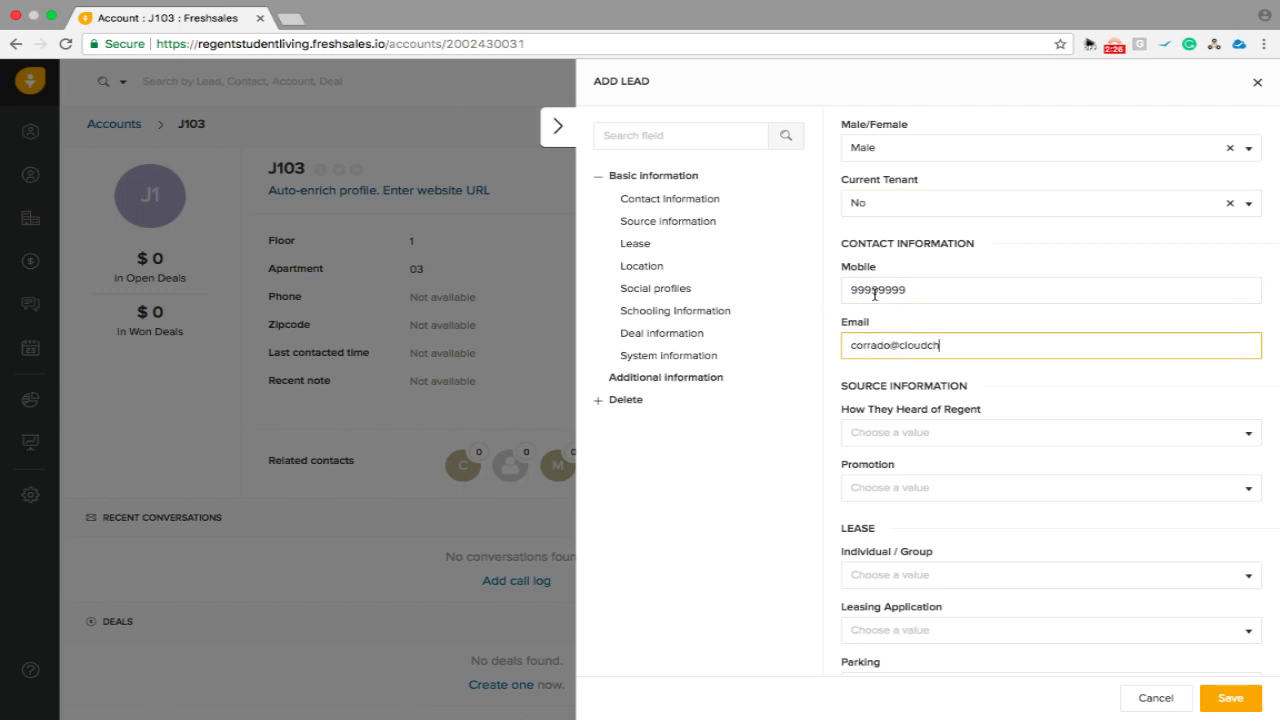
key(Tab)
scroll(960, 260, down, 2)
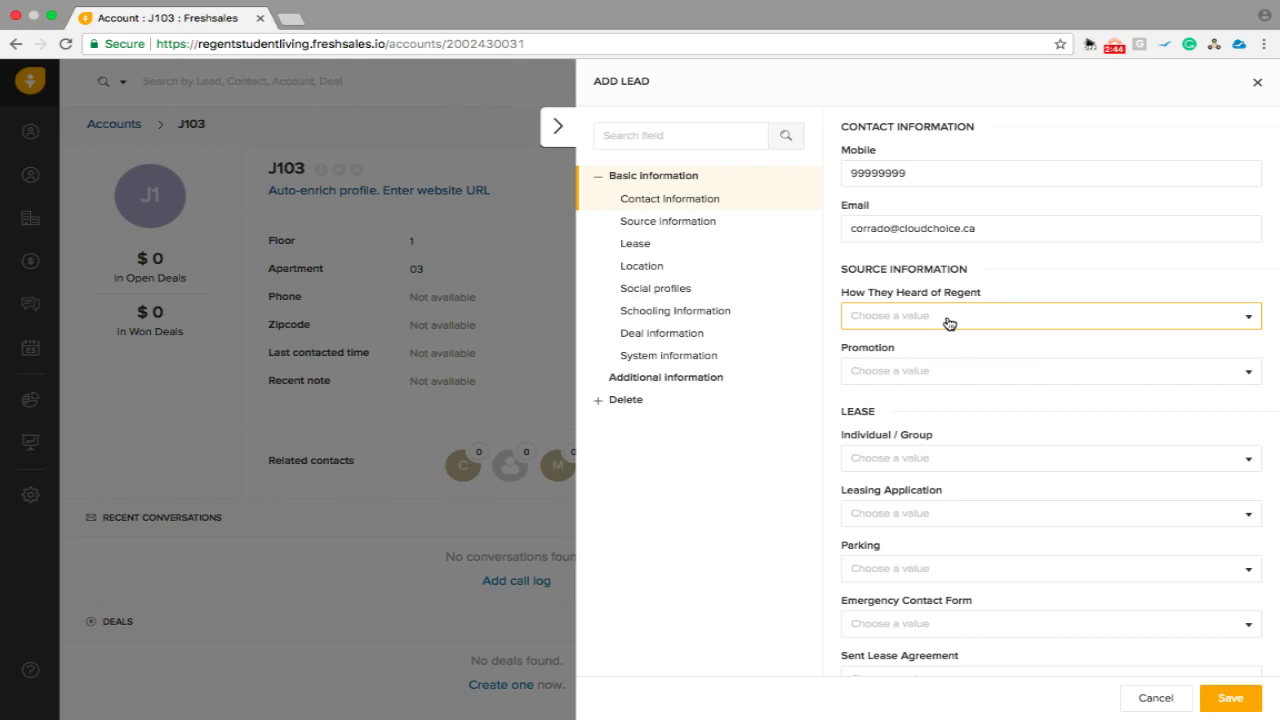
scroll(928, 208, up, 5)
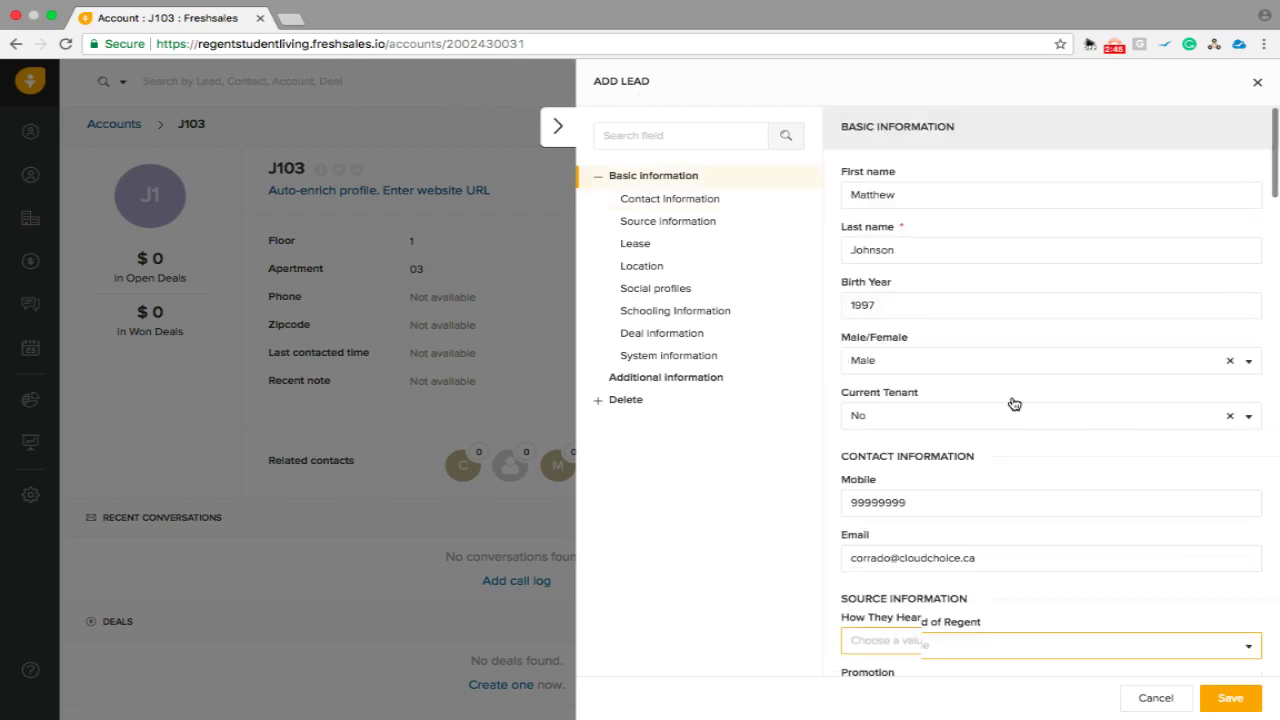
scroll(1008, 385, down, 3)
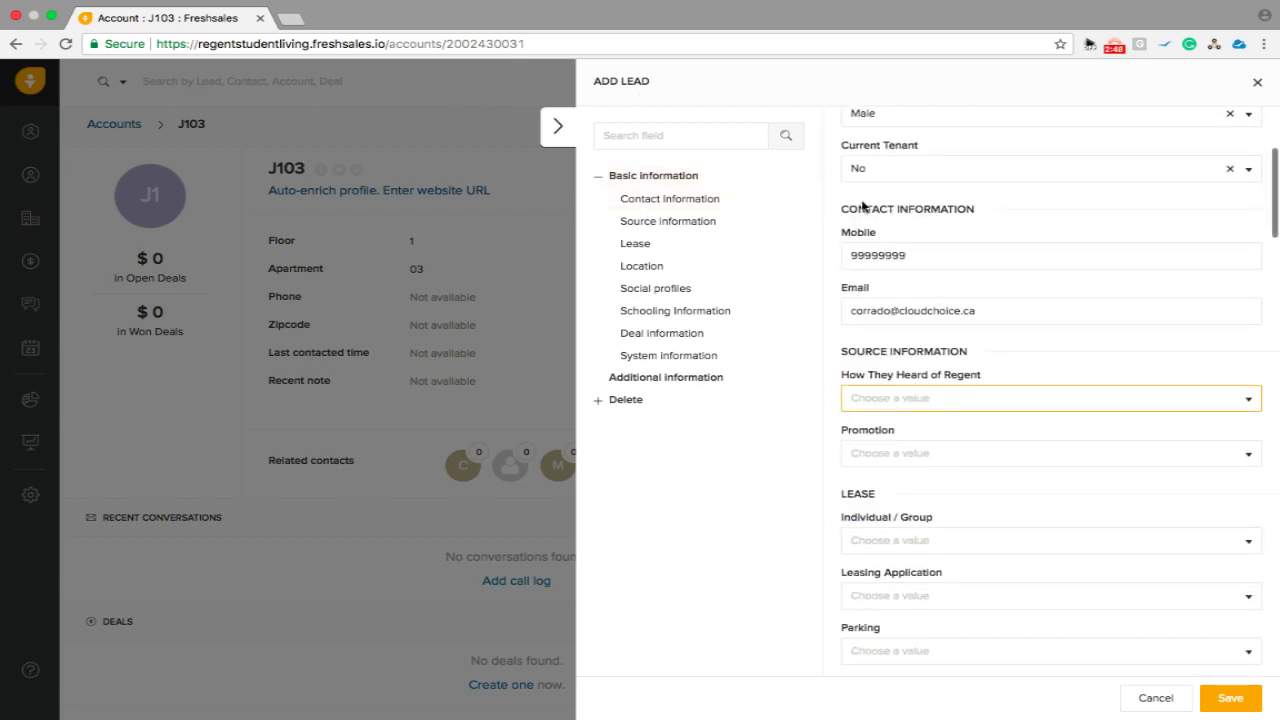
scroll(926, 327, down, 1)
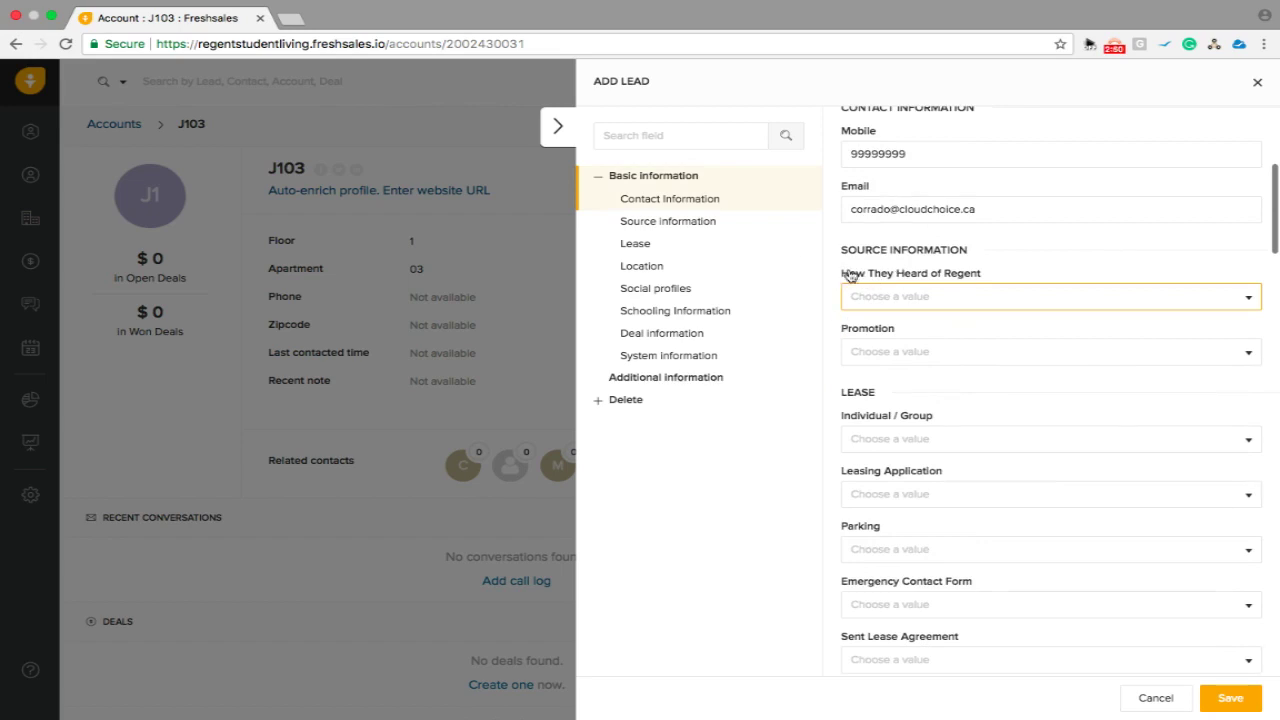
- Record Tabling as how the lead heard of Regent
click(898, 293)
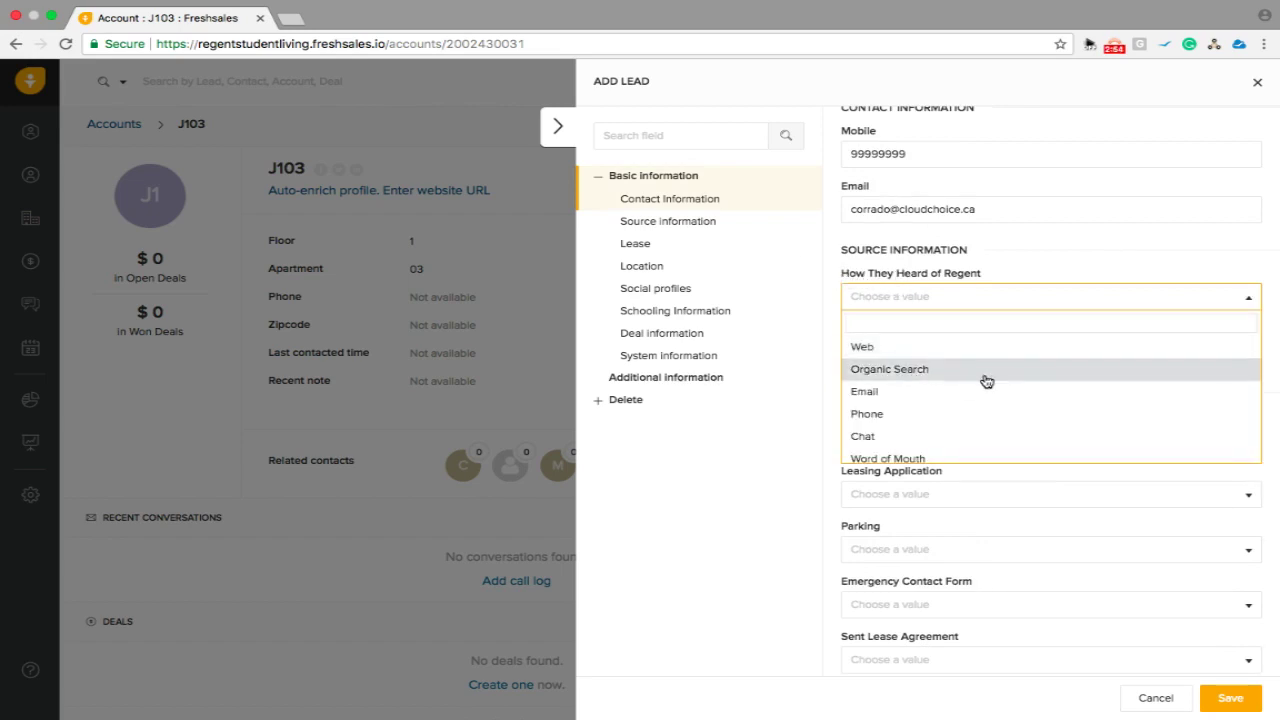
scroll(986, 381, down, 5)
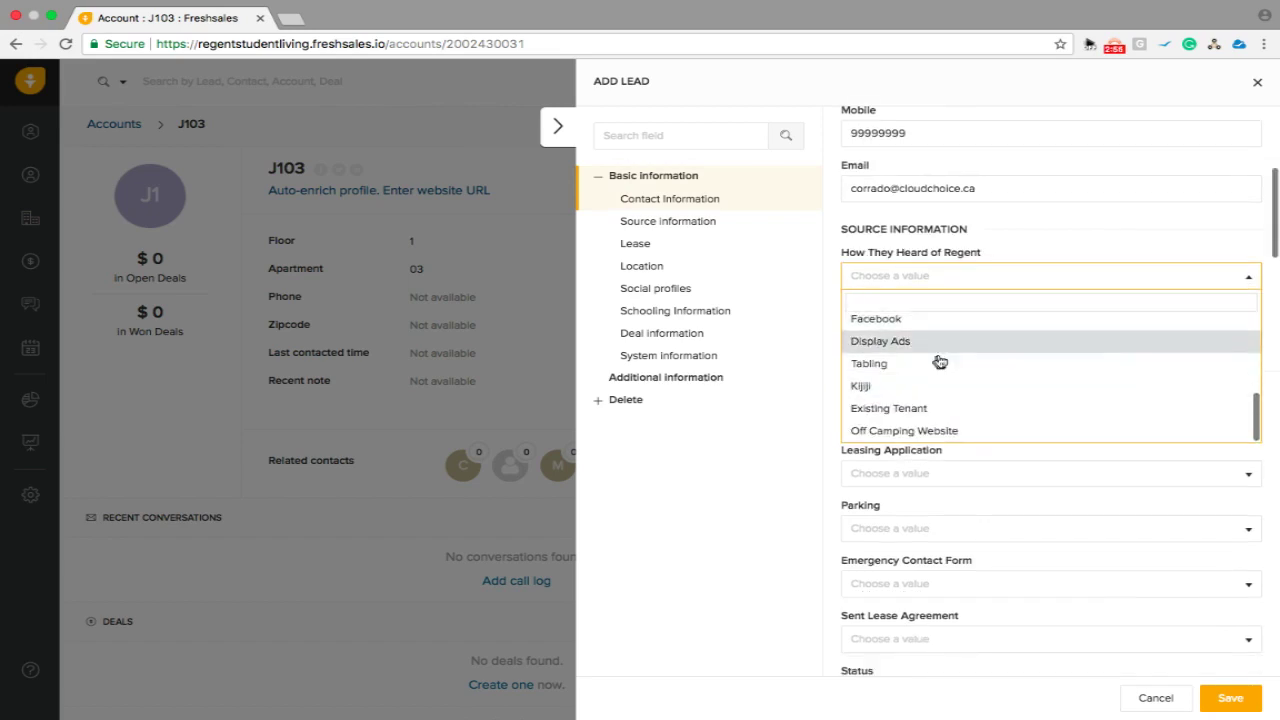
click(918, 366)
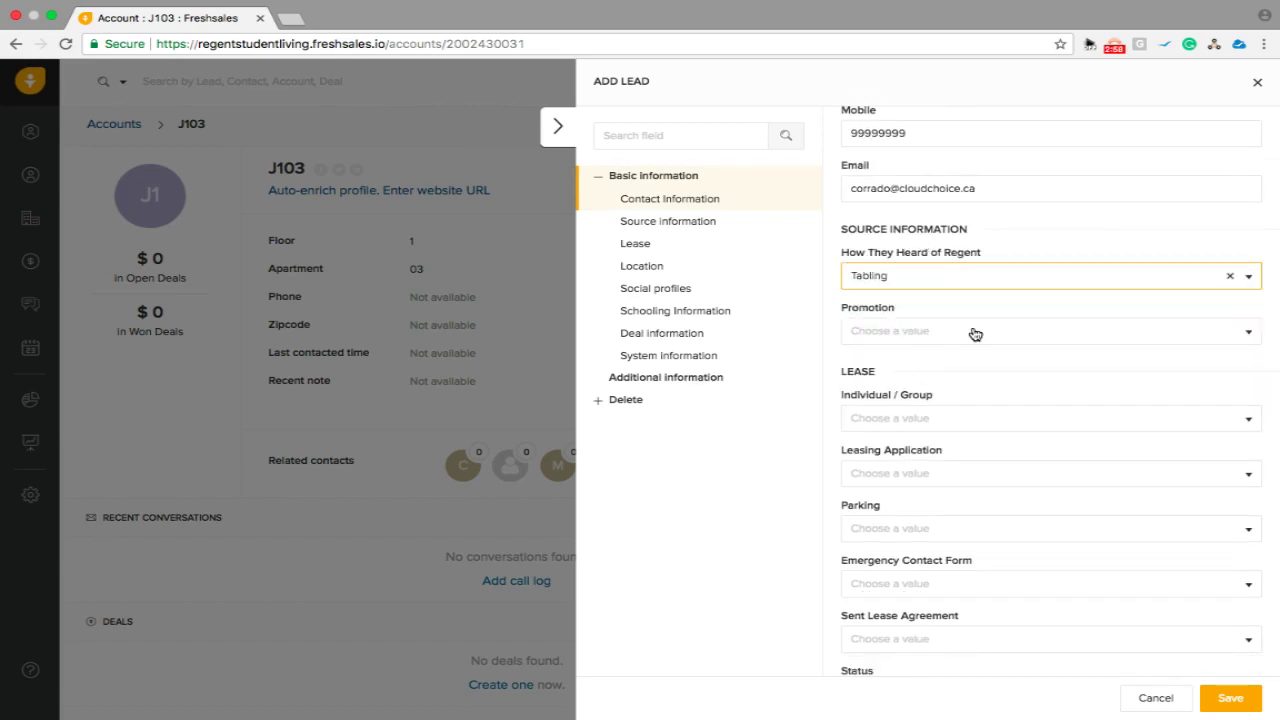
scroll(975, 333, down, 3)
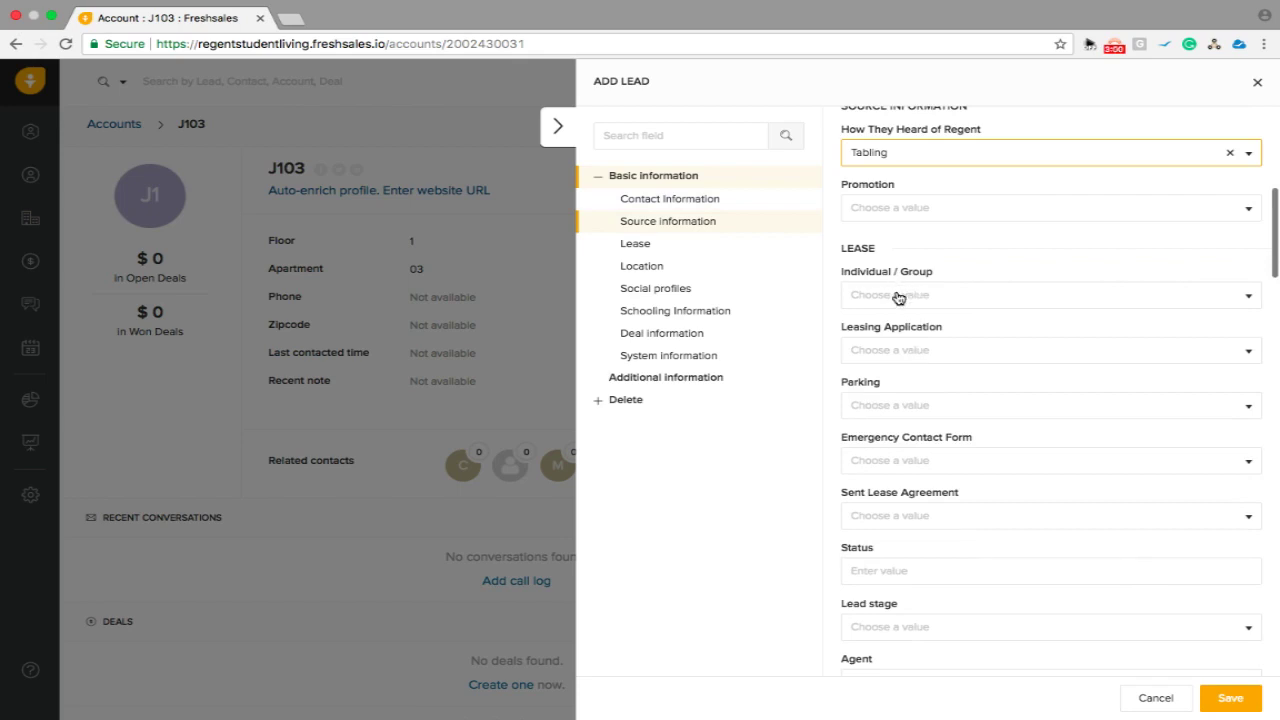
- Set Individual / Group to Individual and Leasing Application to No
click(897, 297)
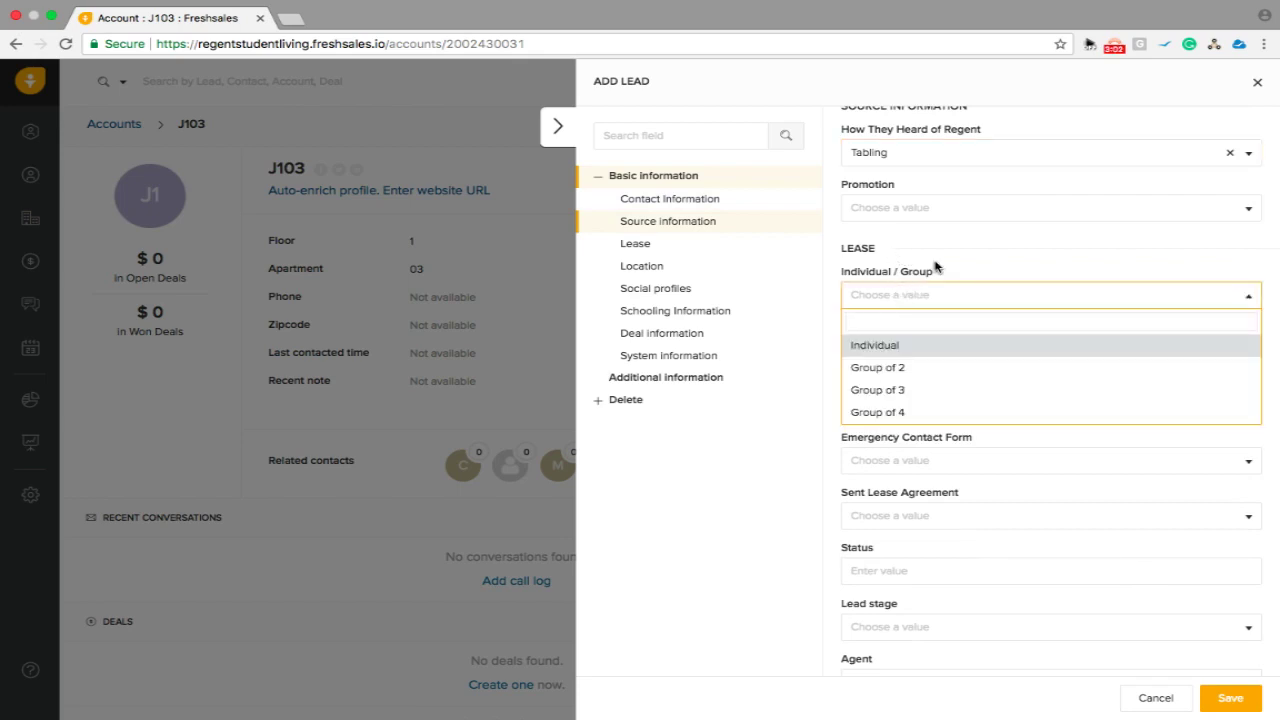
click(760, 459)
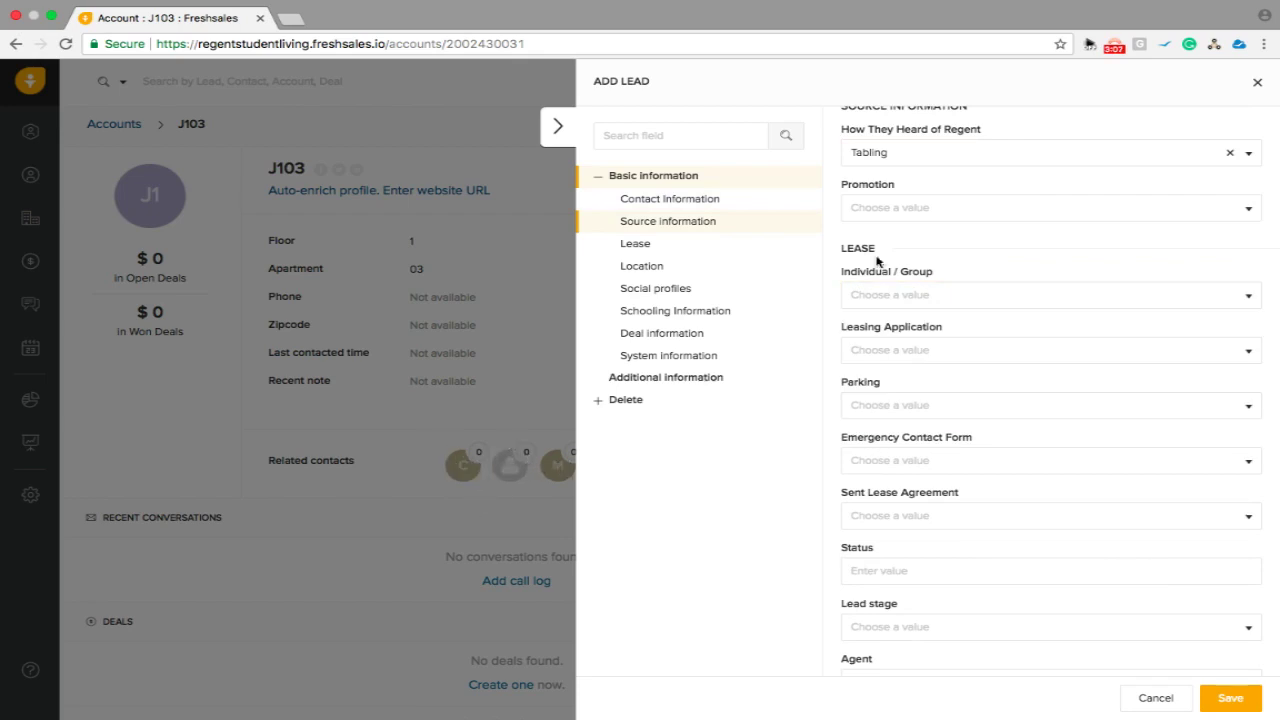
scroll(971, 334, up, 5)
scroll(966, 394, down, 3)
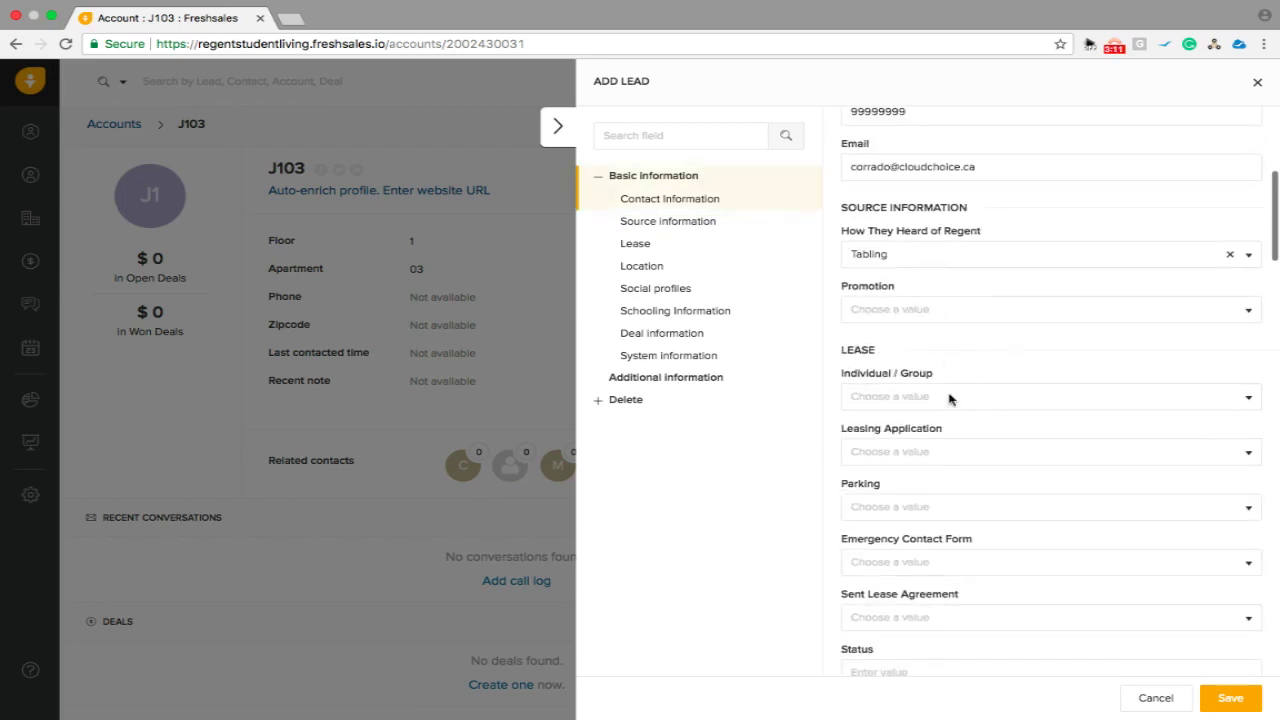
click(928, 396)
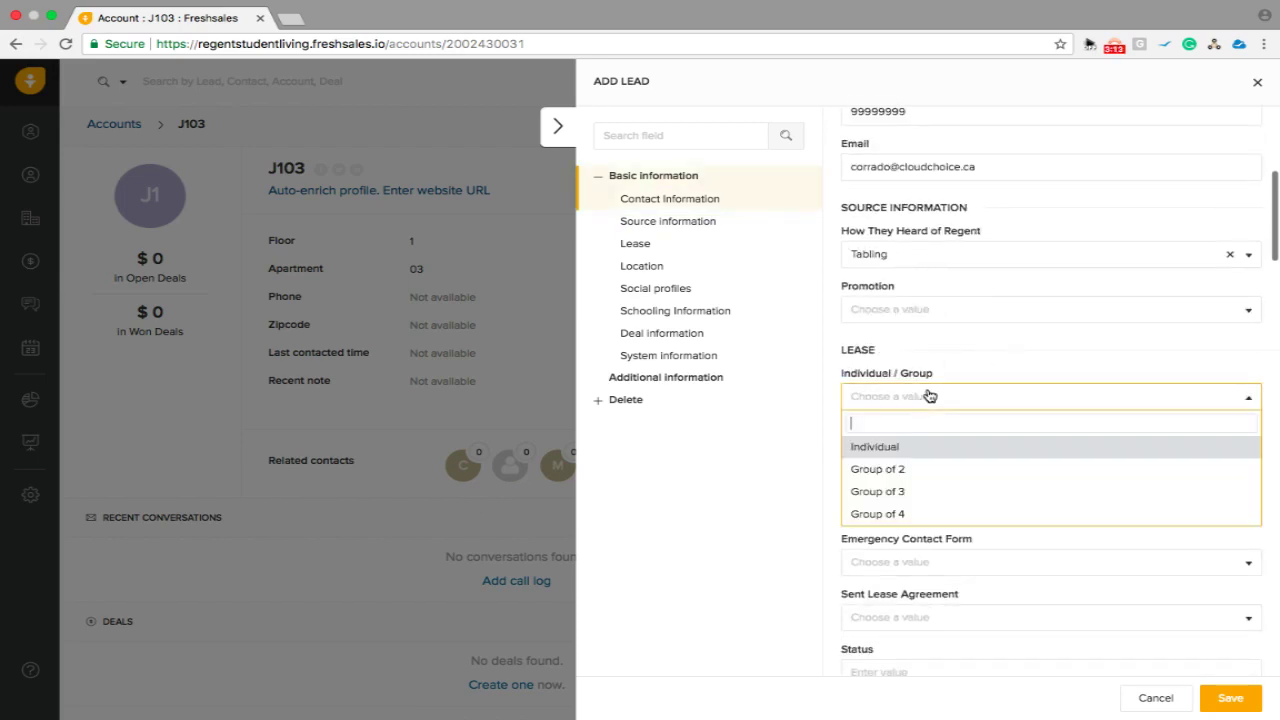
click(882, 452)
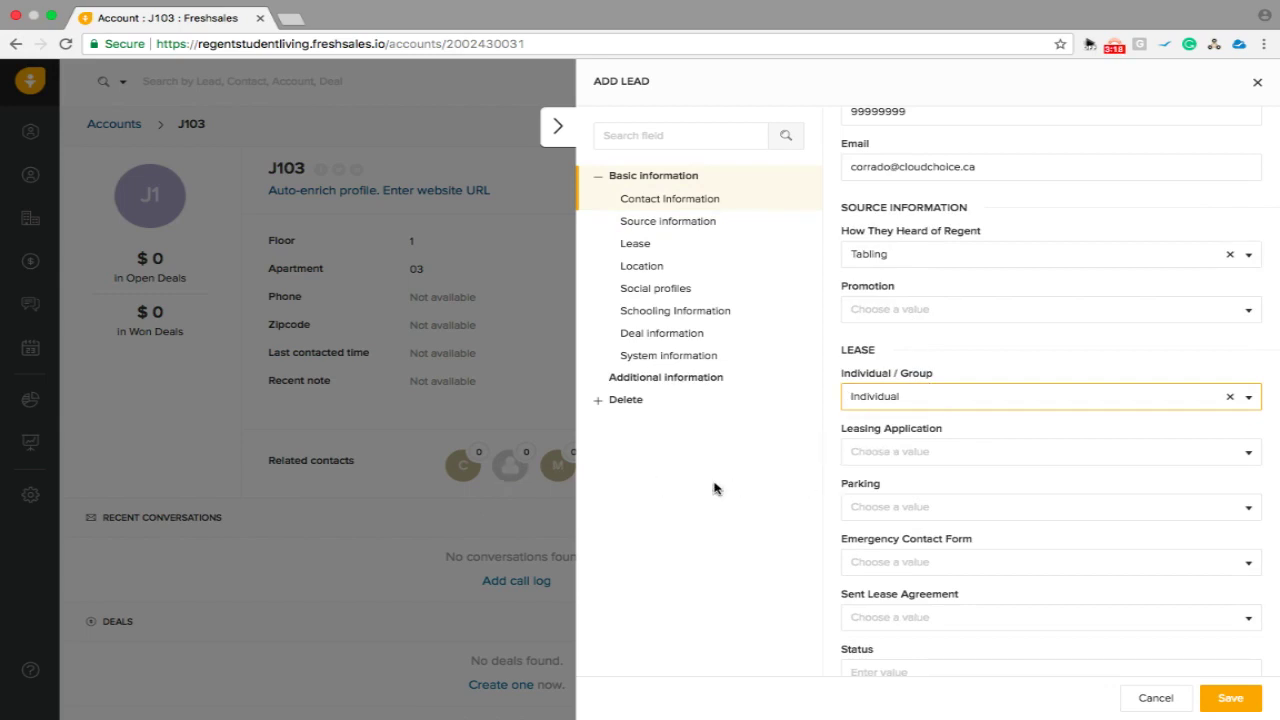
click(972, 461)
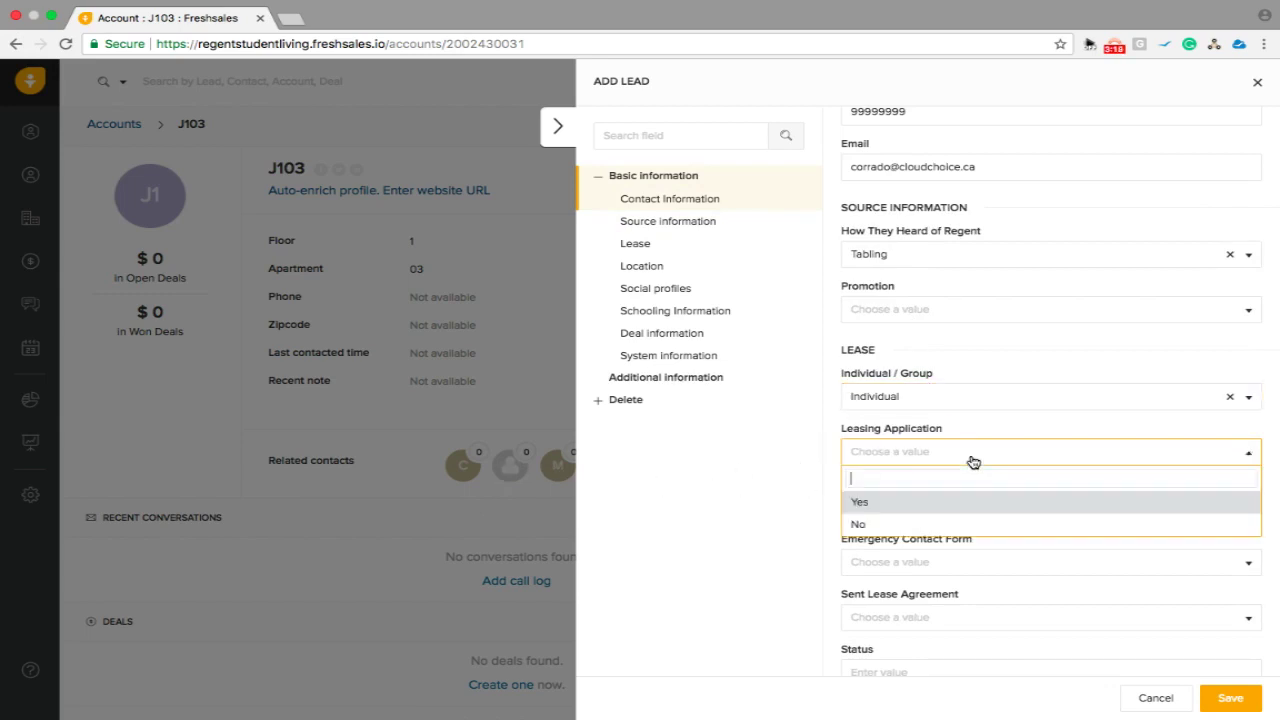
click(858, 525)
- Check the Agent list and save the new lead
scroll(1014, 514, down, 2)
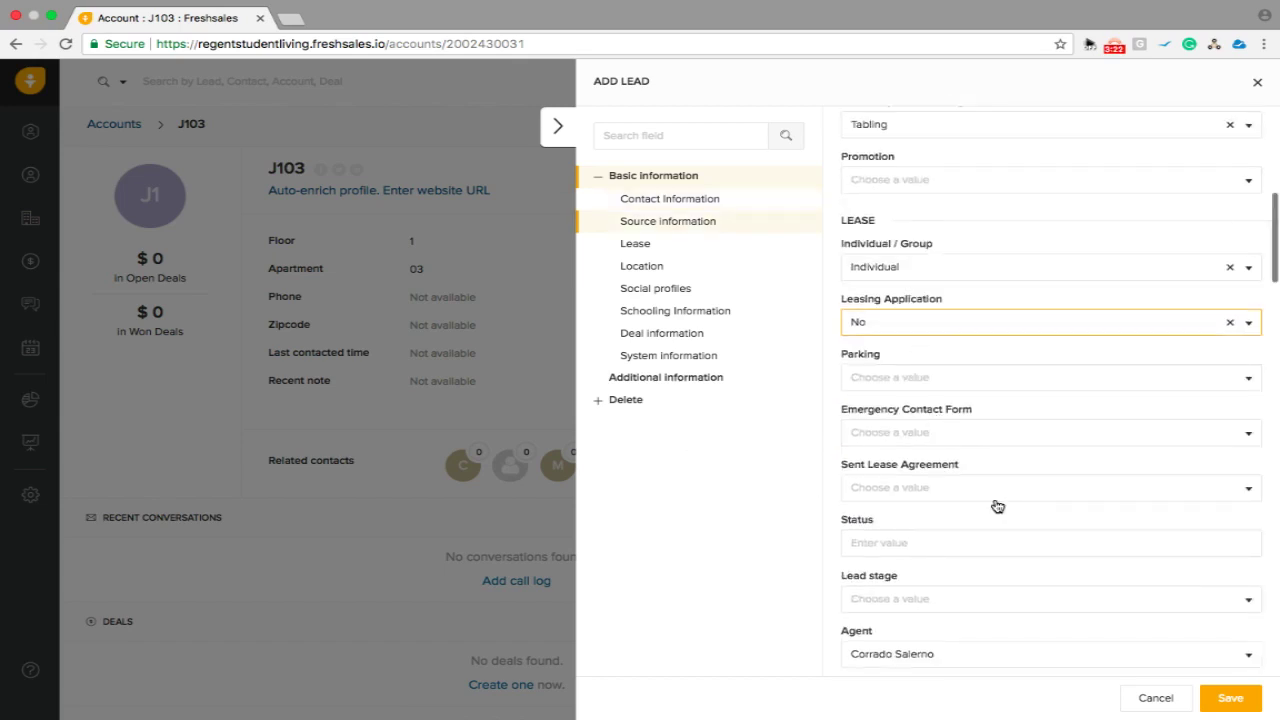
scroll(985, 475, down, 2)
scroll(880, 350, down, 1)
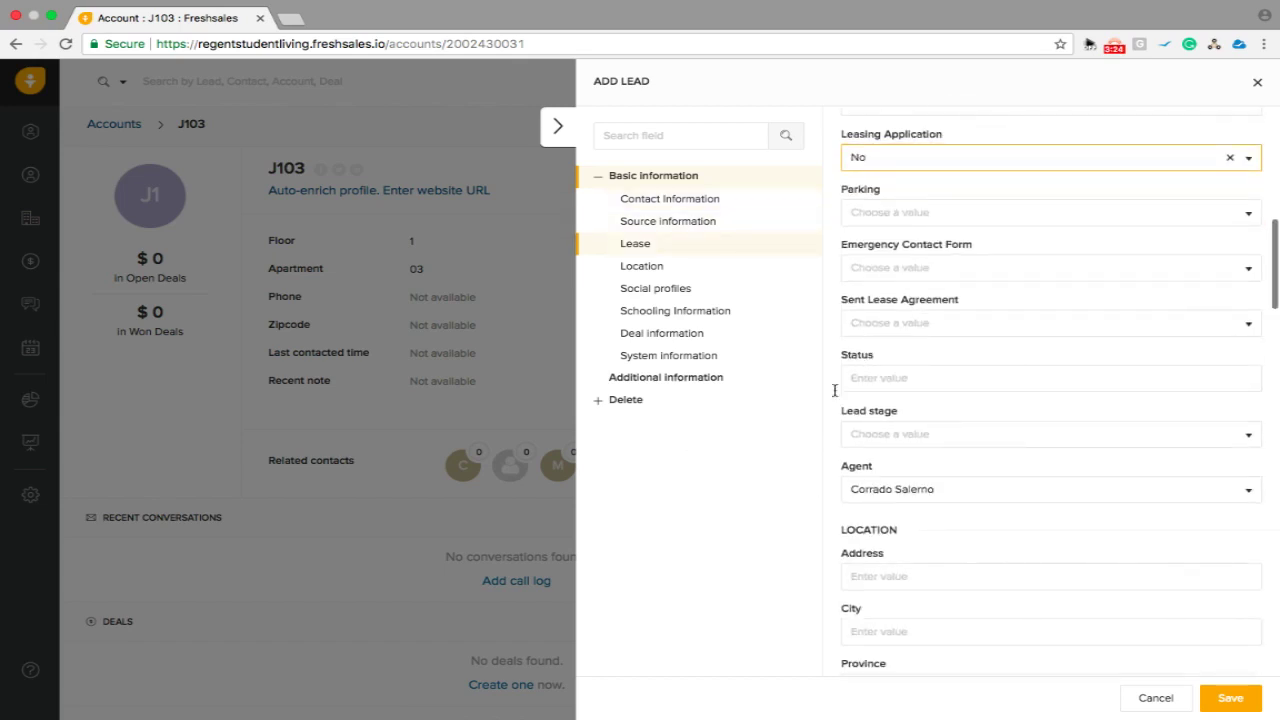
scroll(860, 420, down, 2)
scroll(920, 400, up, 1)
scroll(850, 388, down, 1)
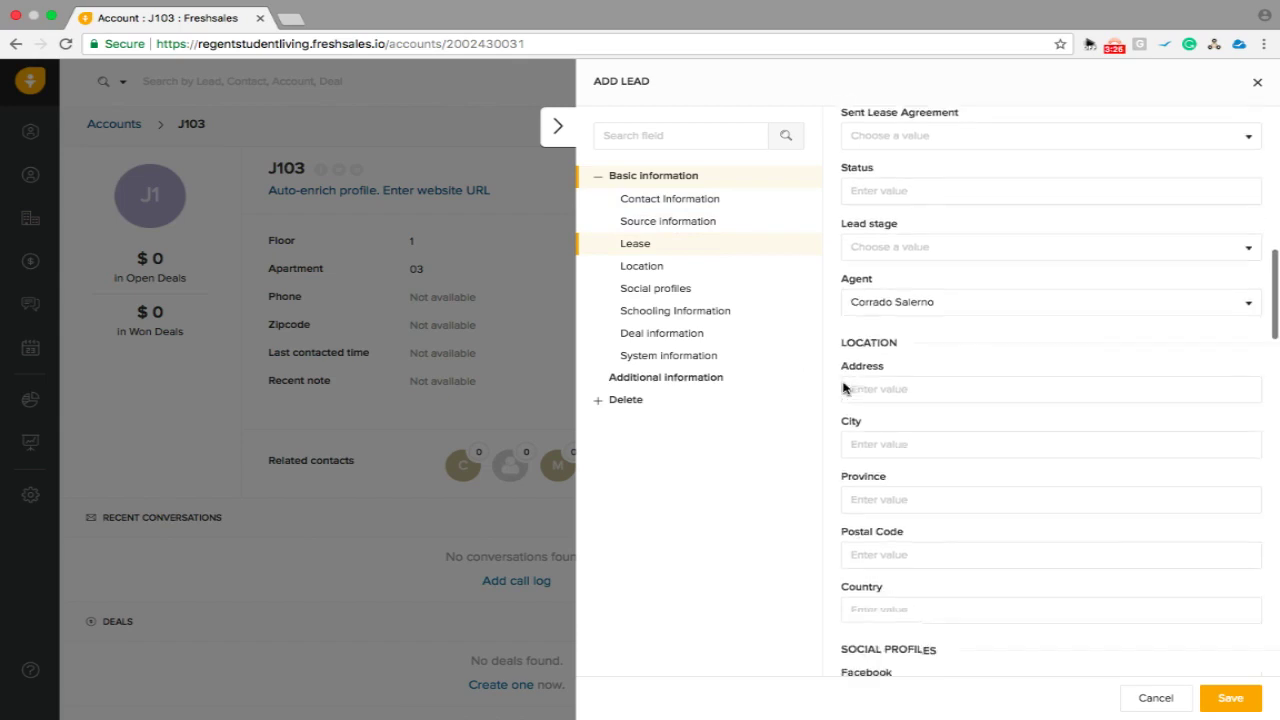
scroll(845, 385, down, 1)
click(860, 256)
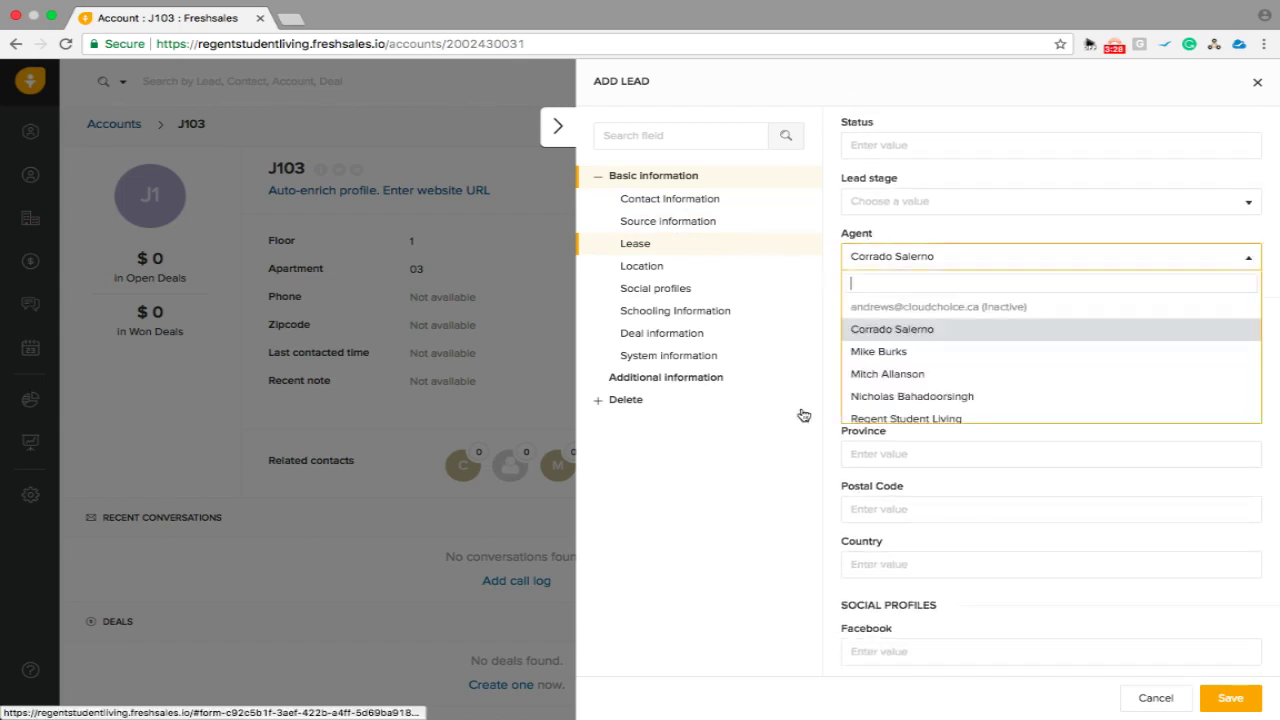
scroll(1014, 432, down, 10)
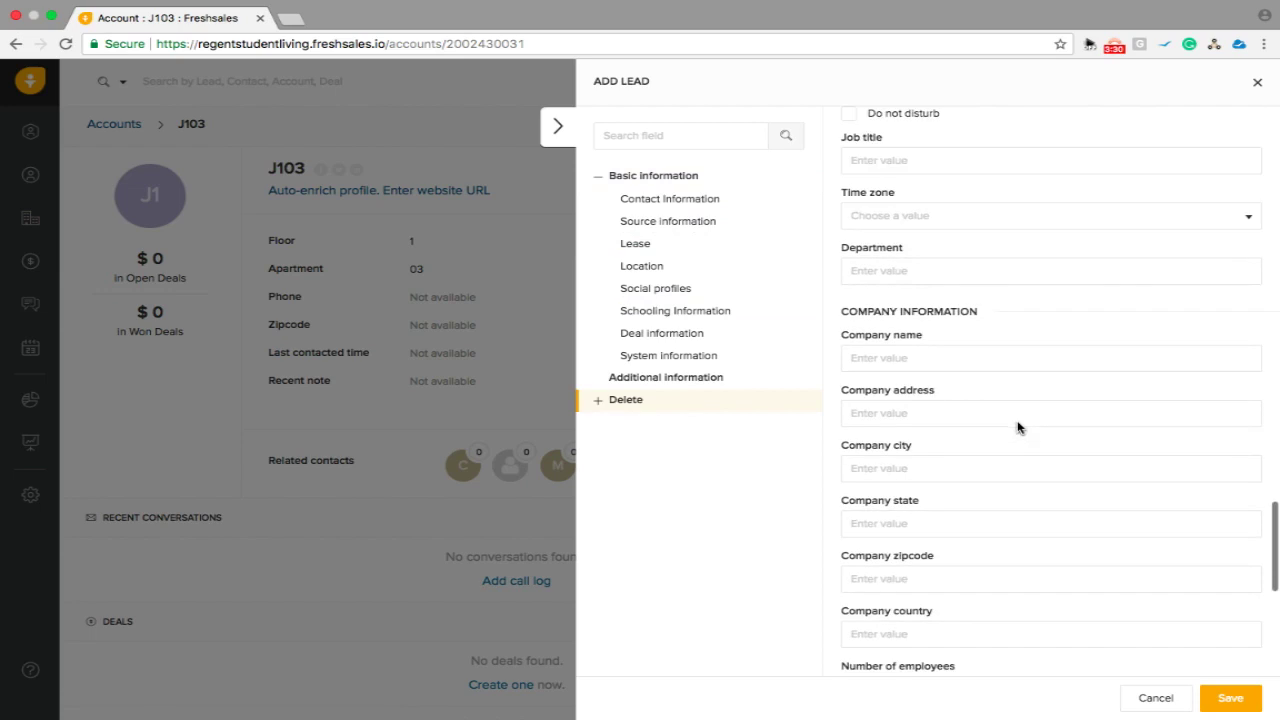
scroll(1158, 607, down, 3)
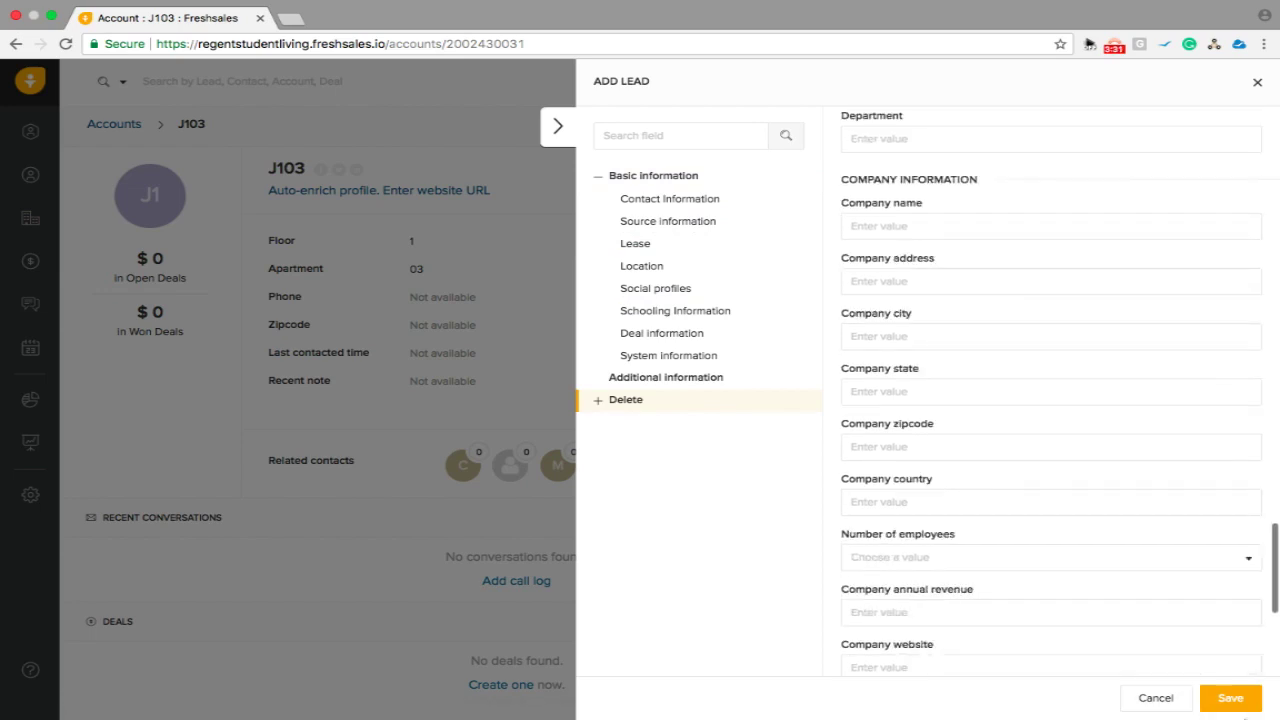
click(1229, 697)
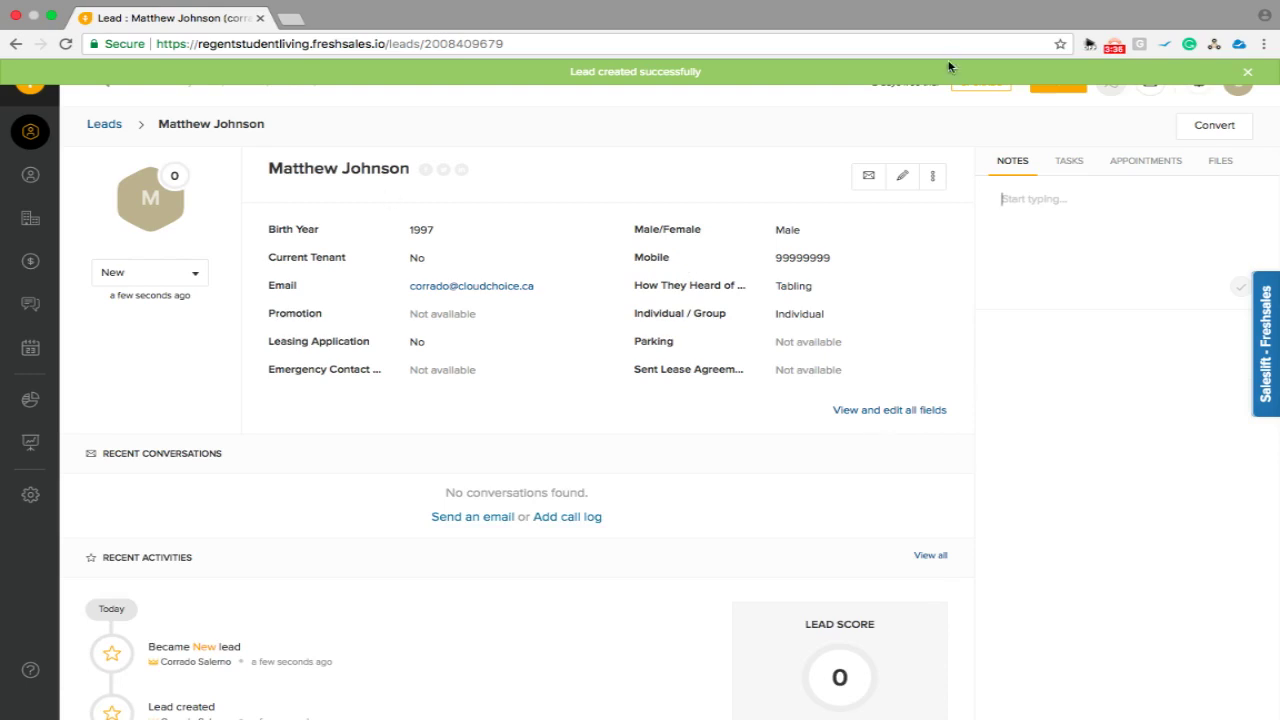
- Convert the saved lead into a contact from the Convert Lead panel
click(1211, 133)
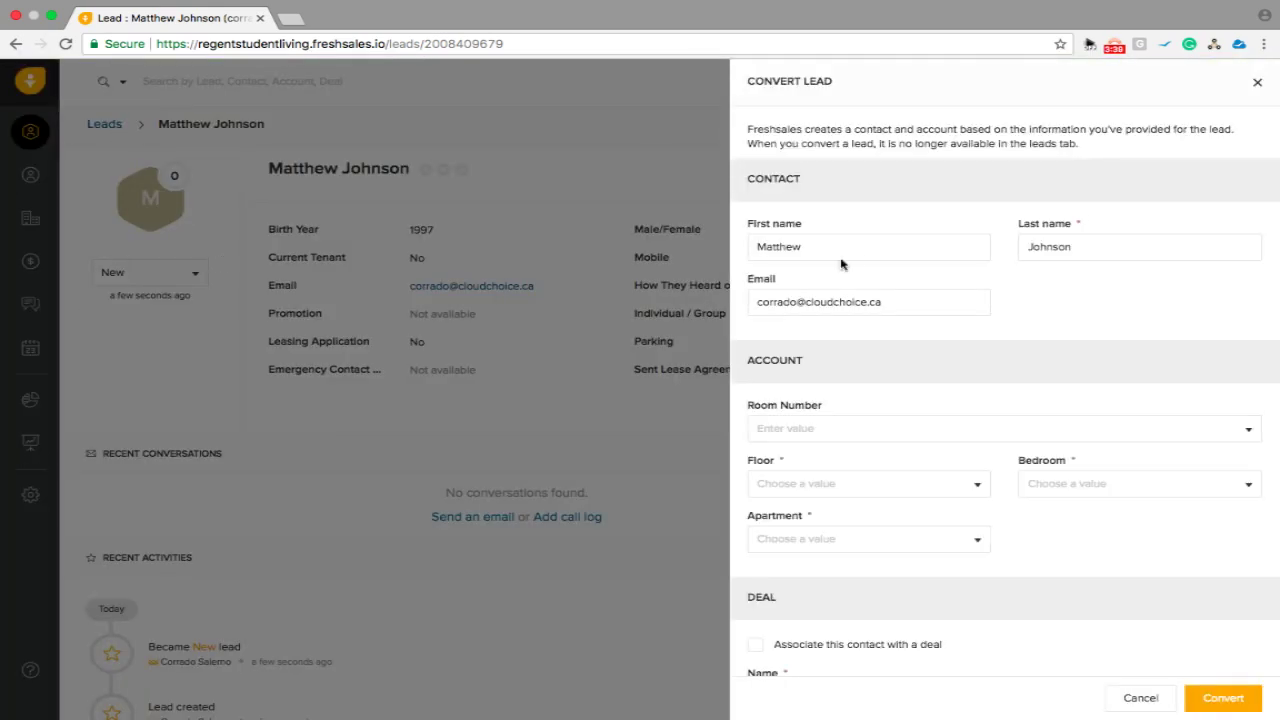
scroll(906, 400, down, 5)
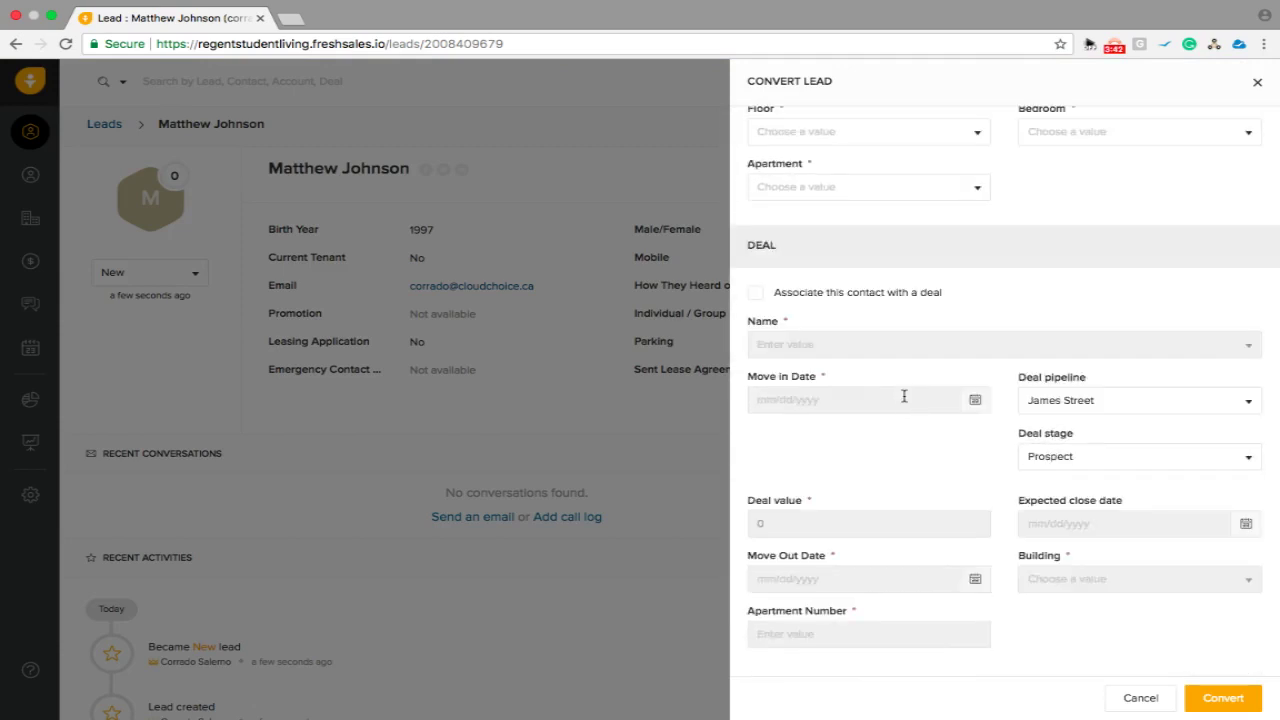
scroll(904, 397, up, 5)
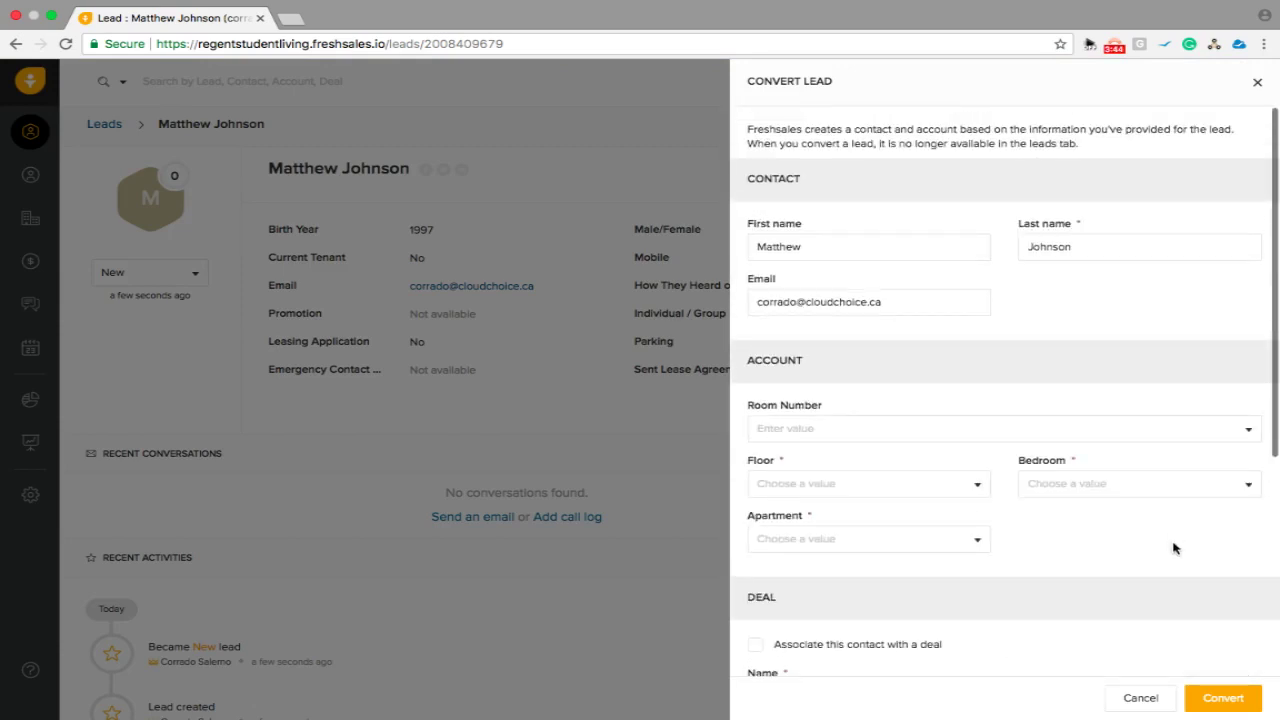
click(1223, 696)
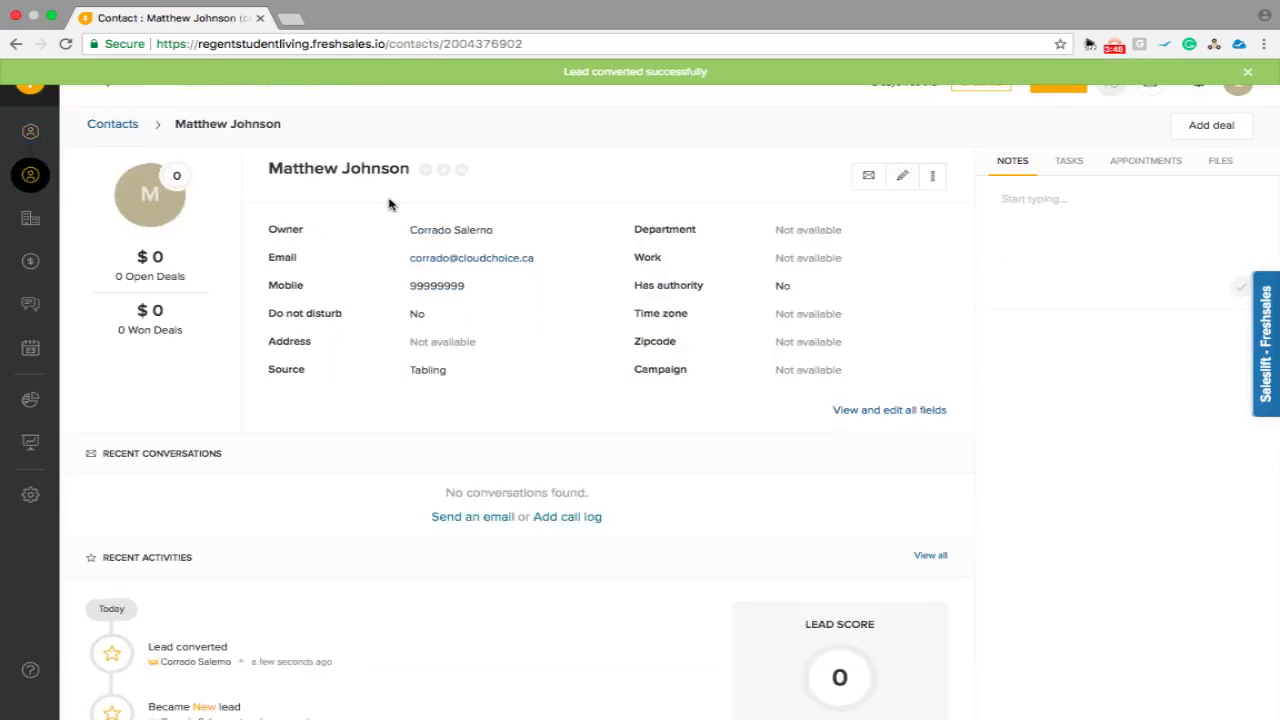
- Link the contact to account J103, save it, and go to the accounts list
click(903, 178)
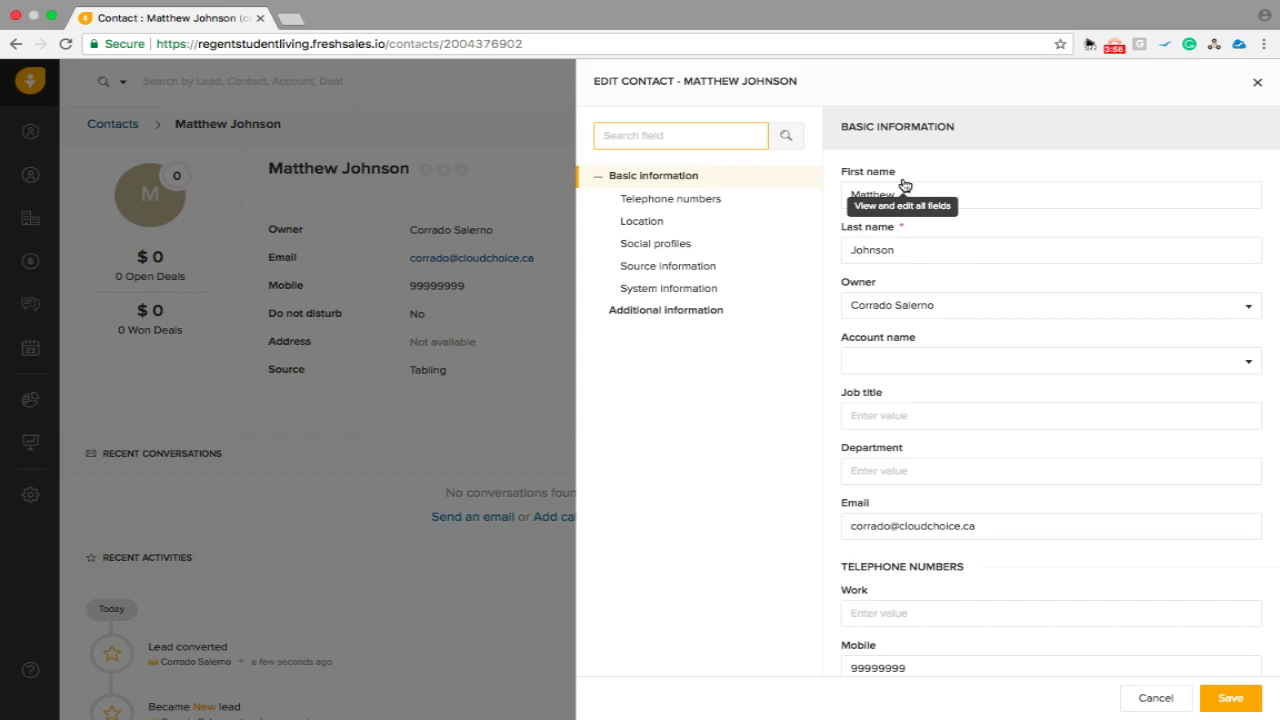
click(903, 361)
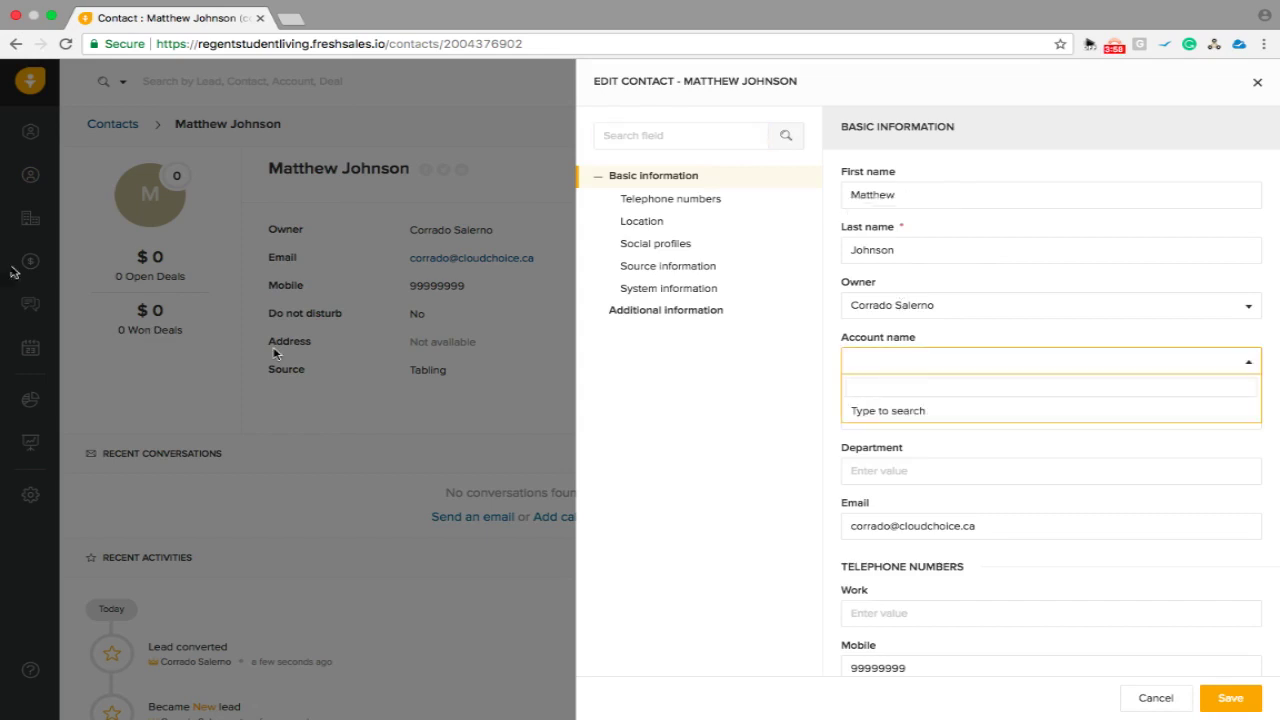
text(J)
key(BackSpace)
text(J103)
click(880, 414)
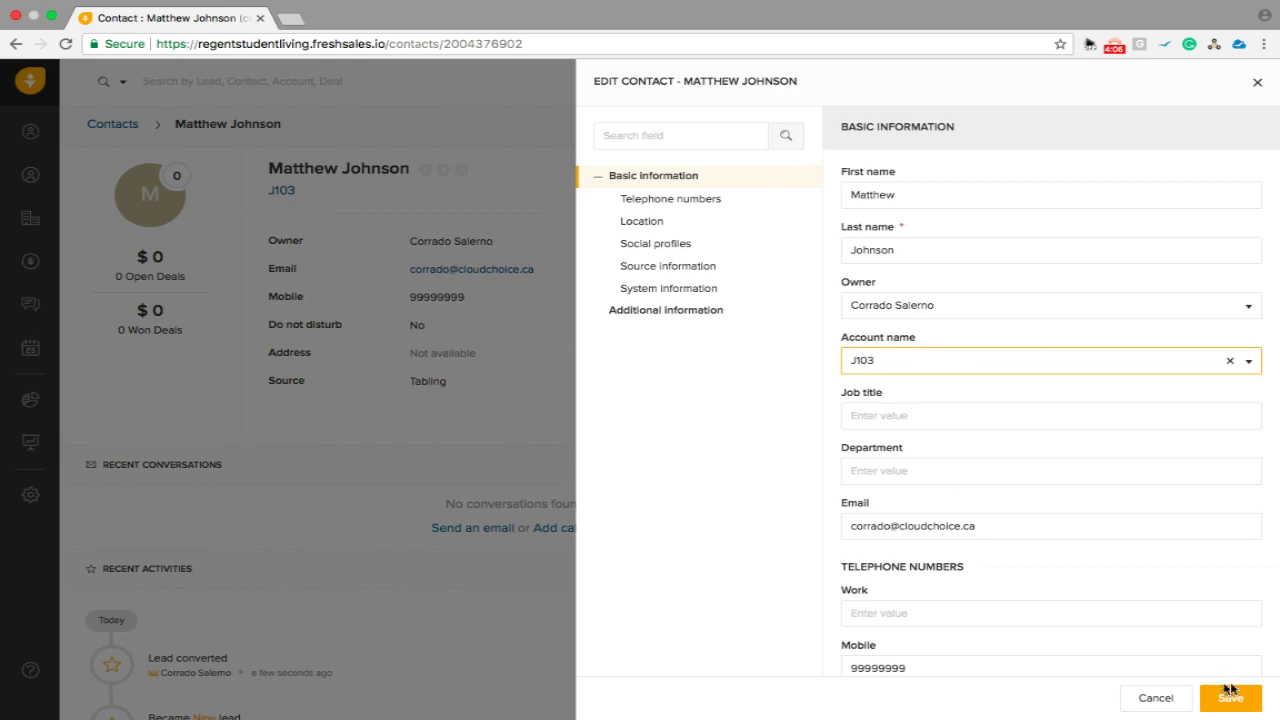
click(1230, 693)
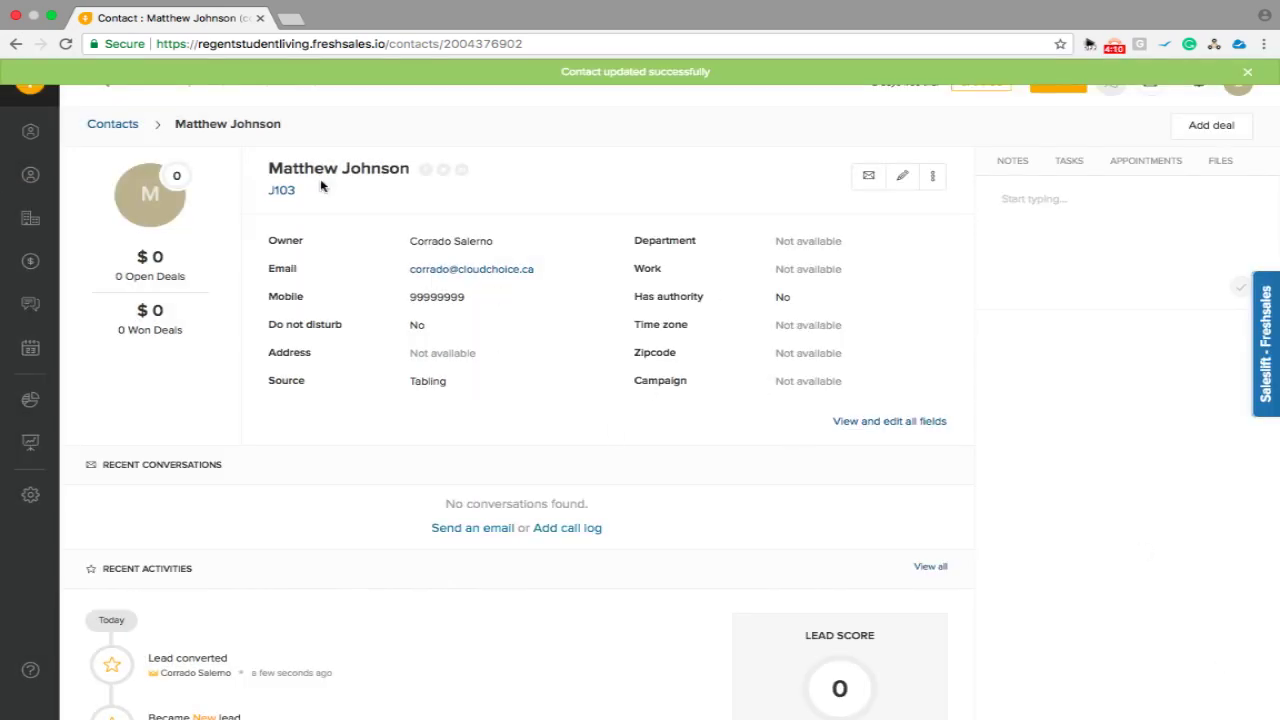
click(28, 218)
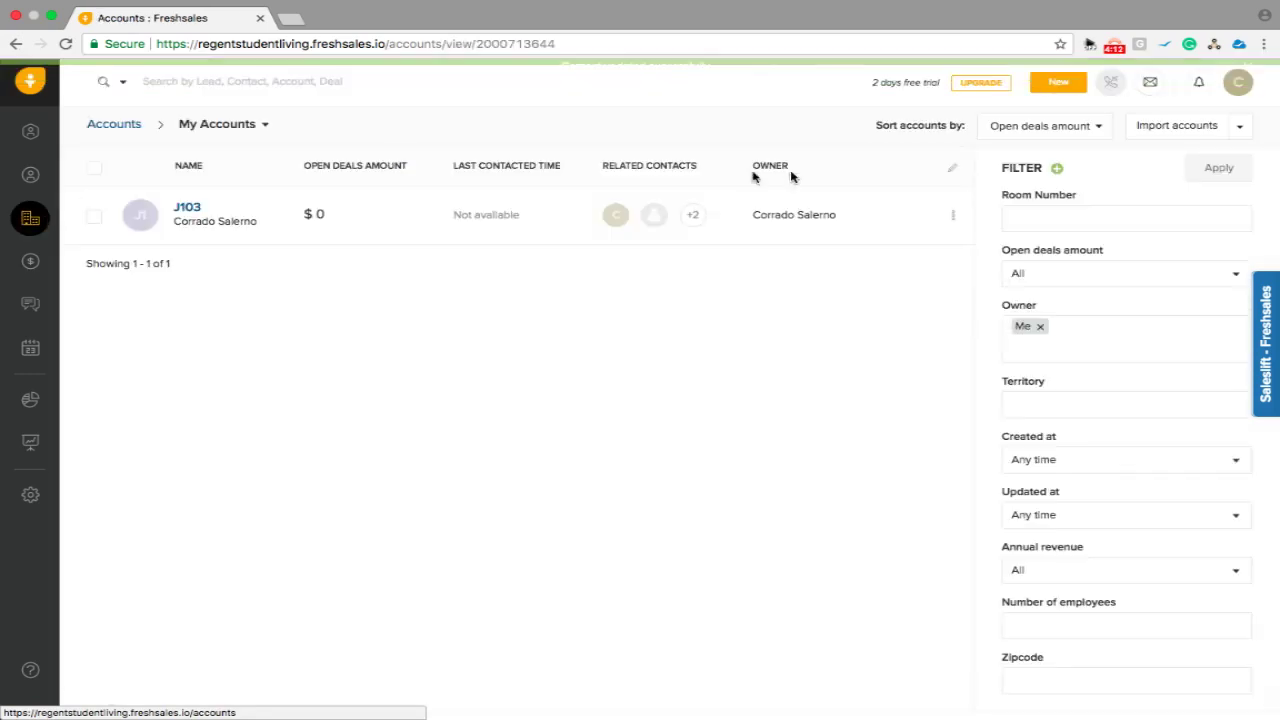
- Check J103's four related contacts, then go to the James Street deals board
click(181, 210)
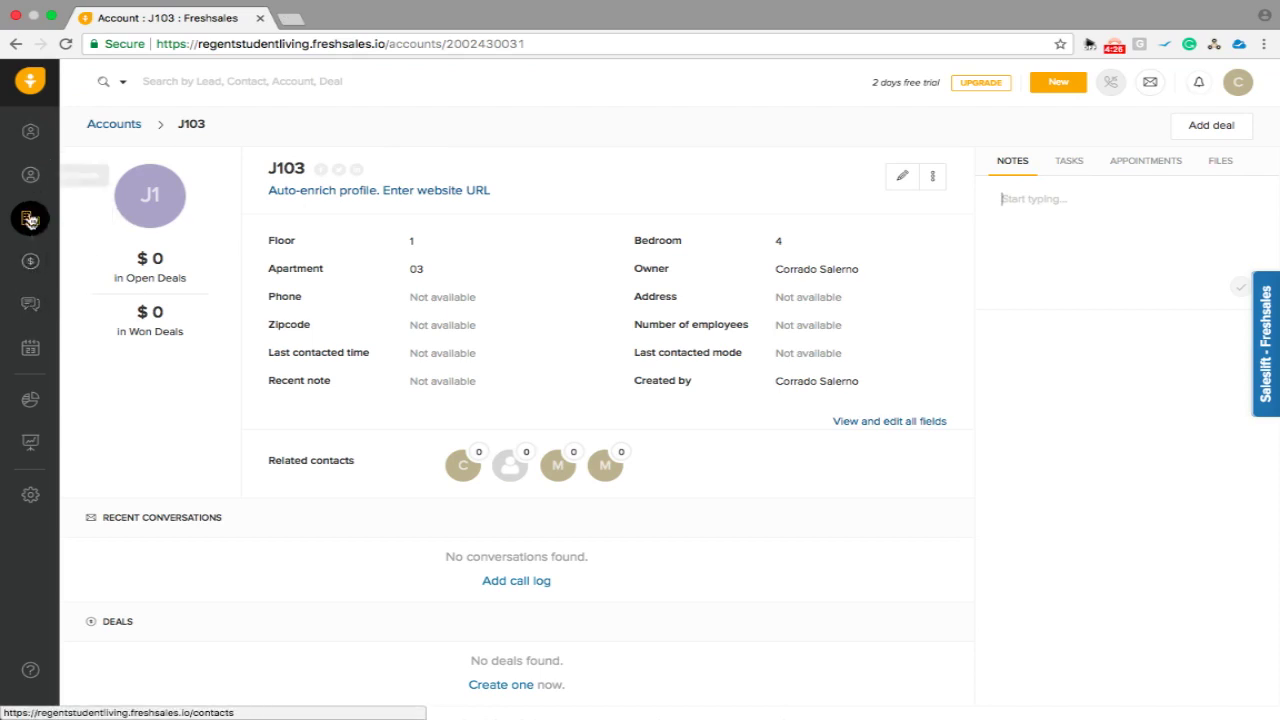
click(31, 264)
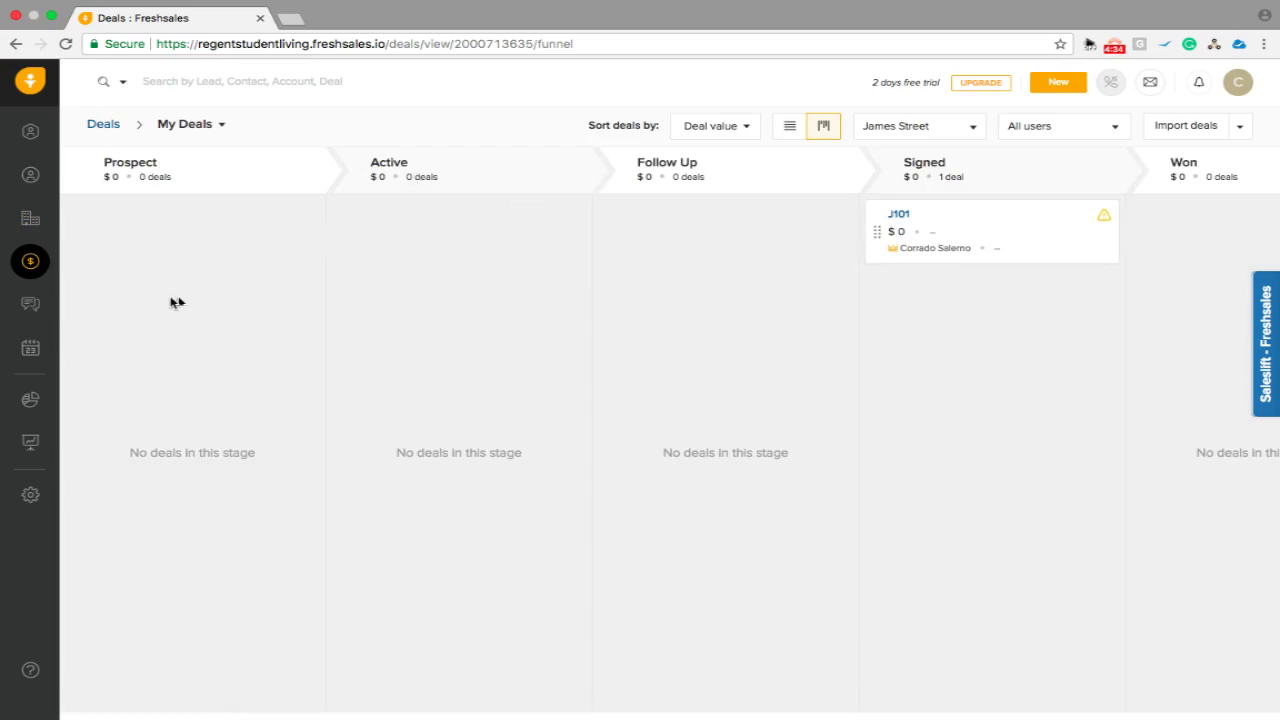
- Switch the deals board to the Lake Street pipeline and back to James Street
click(912, 132)
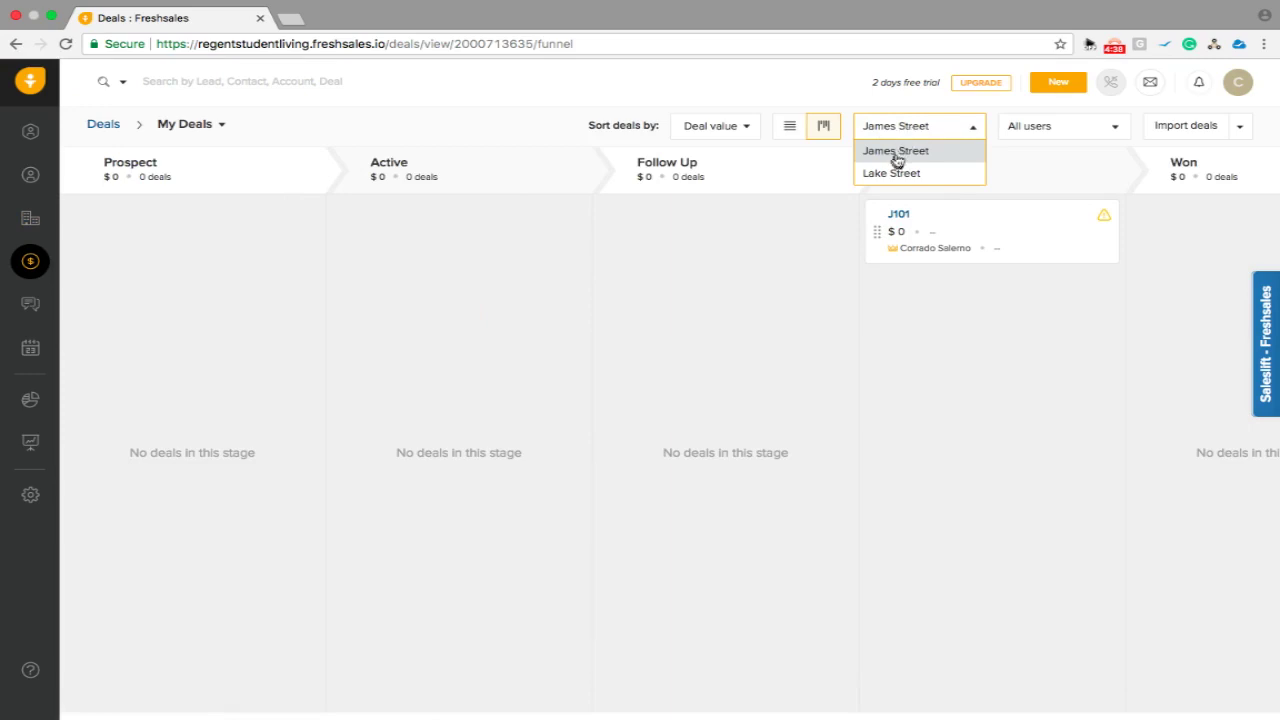
click(891, 173)
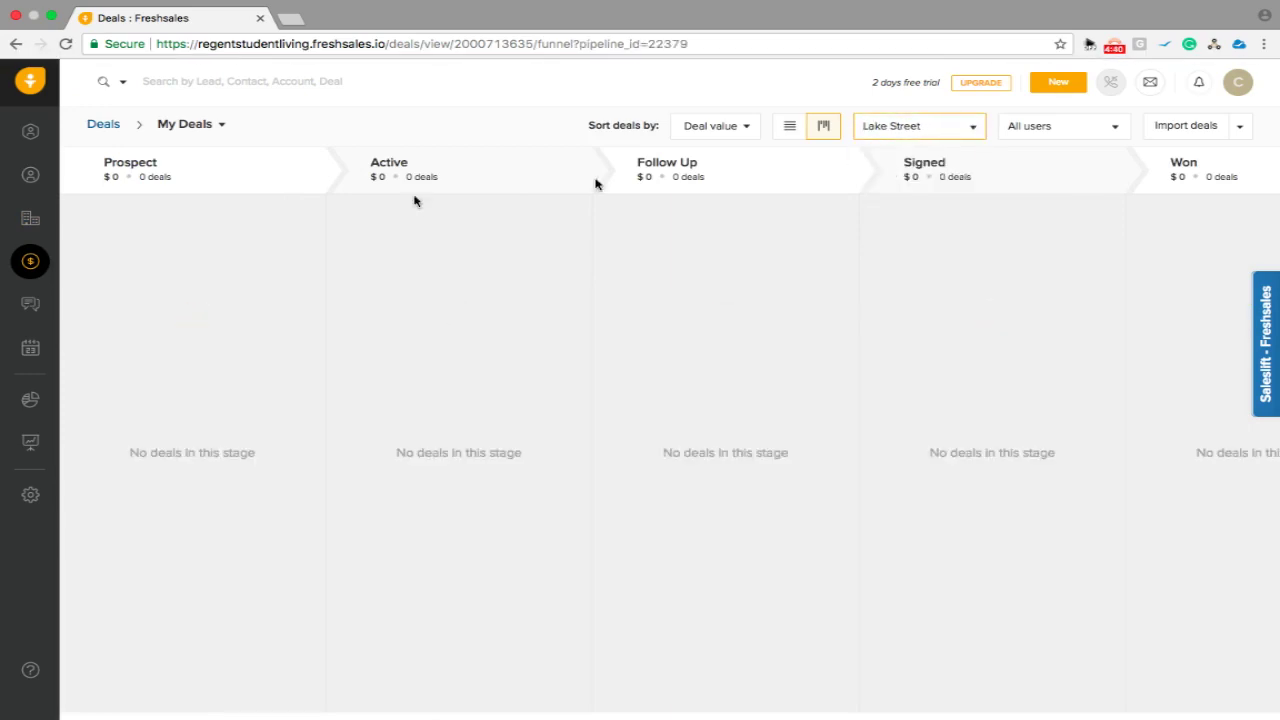
click(945, 128)
click(929, 149)
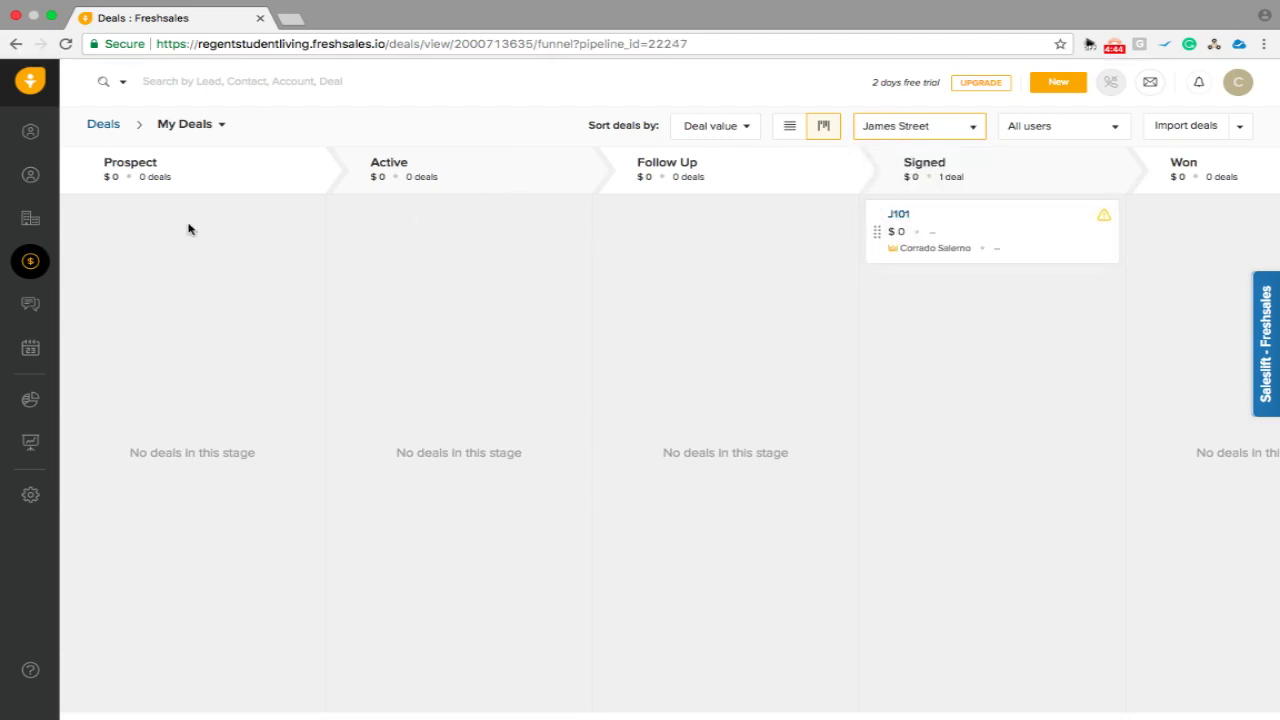
scroll(954, 317, down, 1)
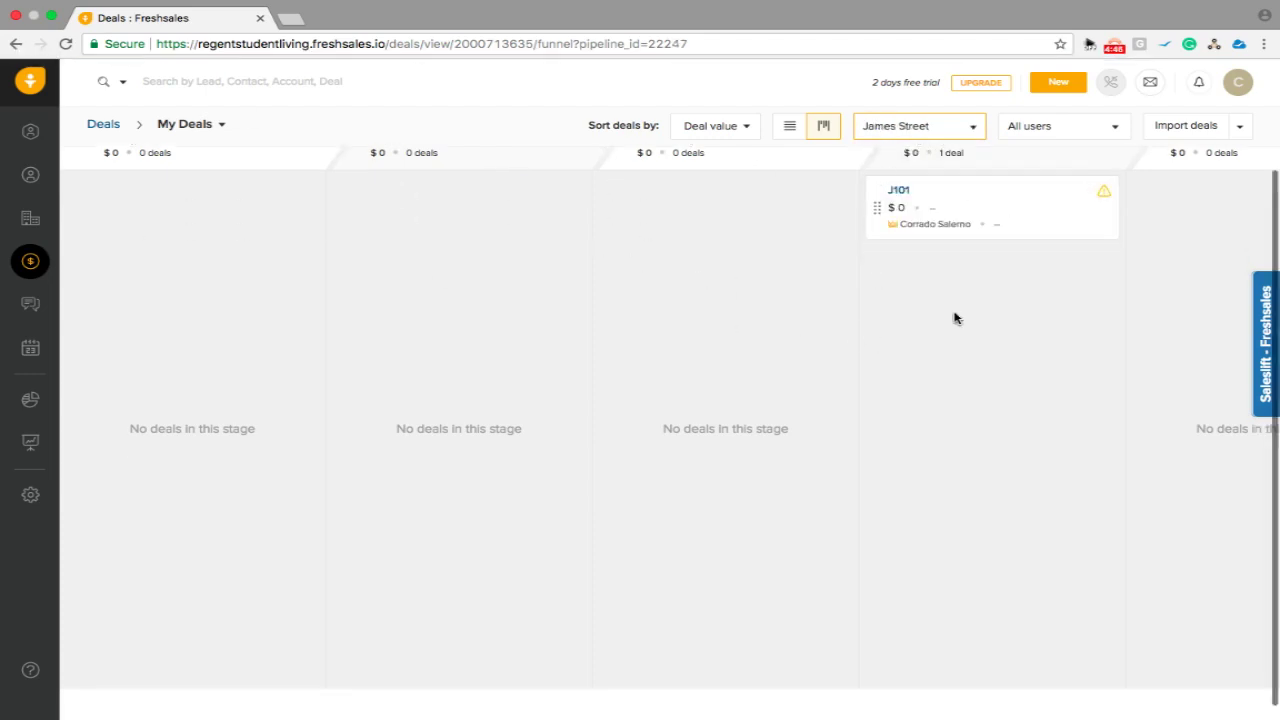
scroll(943, 283, up, 1)
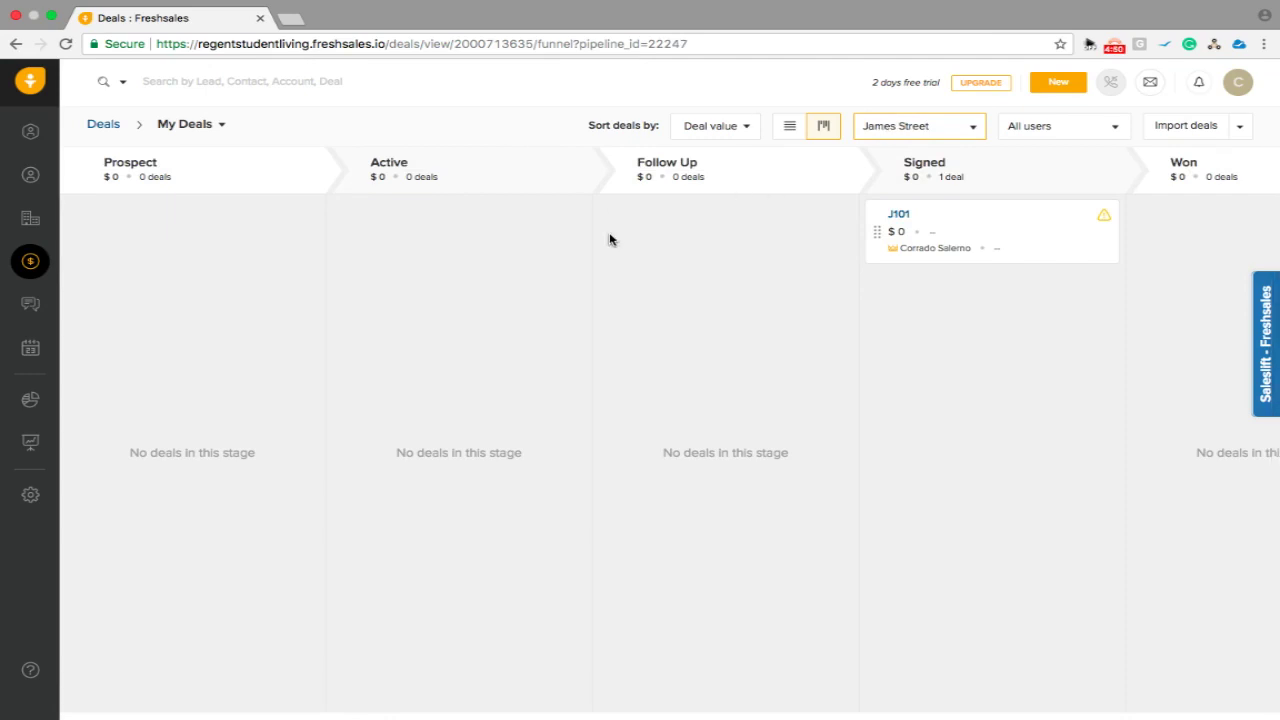
click(929, 125)
click(467, 117)
click(931, 129)
click(641, 290)
click(921, 129)
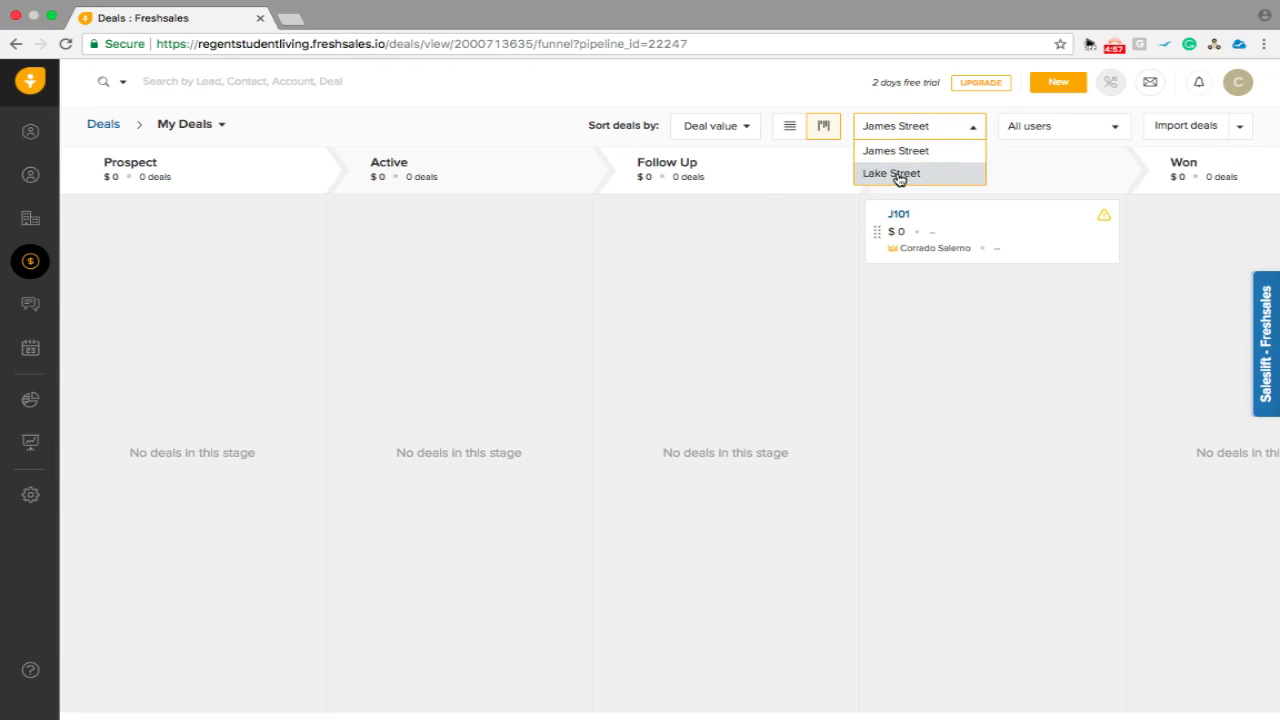
click(711, 299)
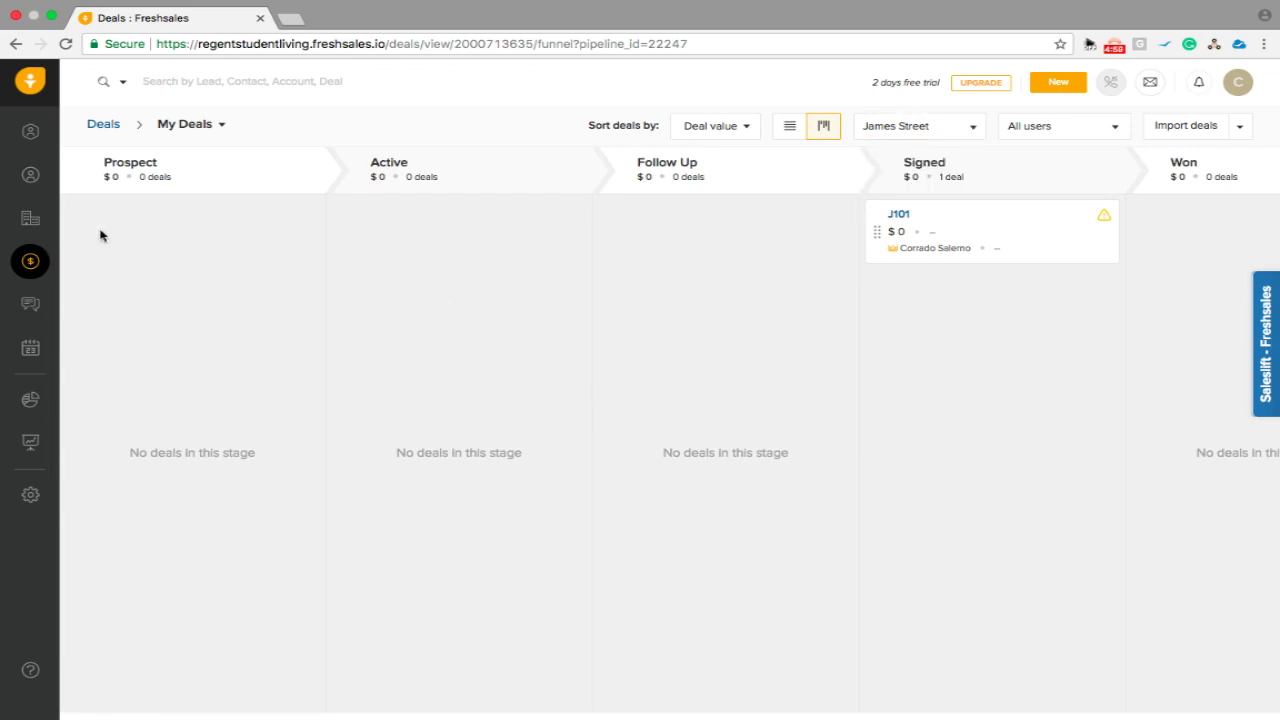
click(28, 224)
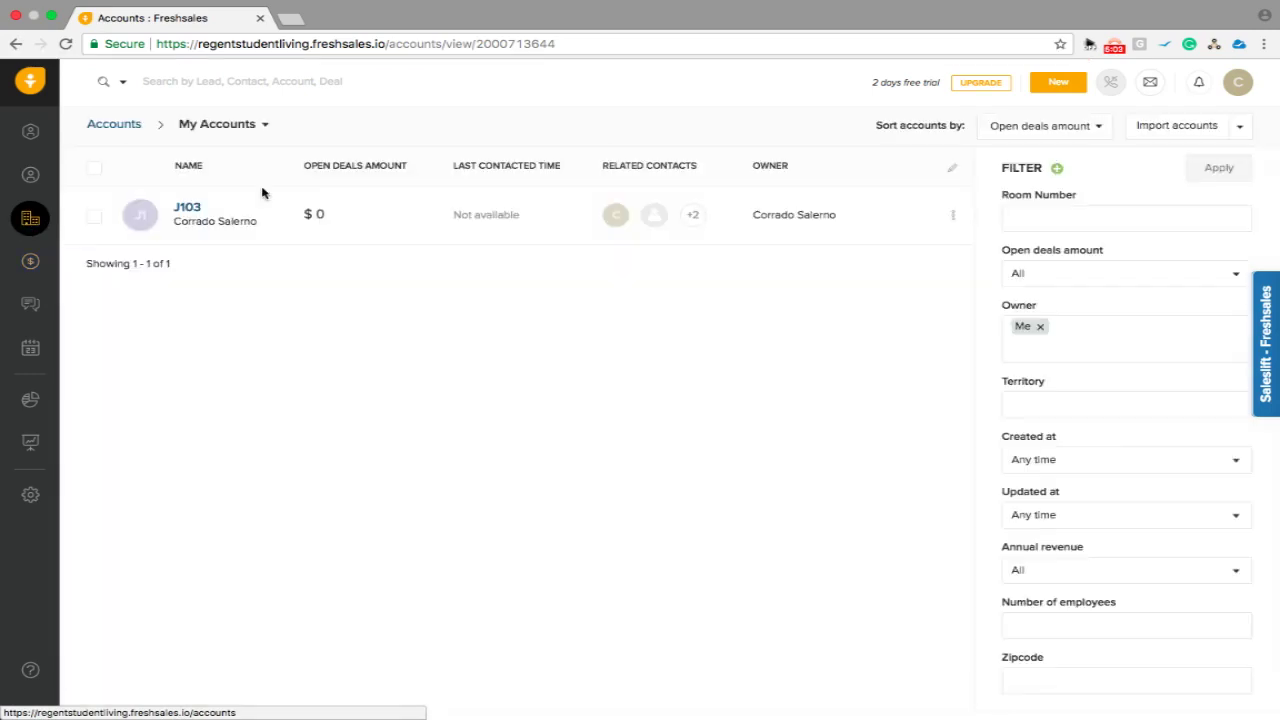
- Start a new deal named J103 on the J103 account
click(186, 208)
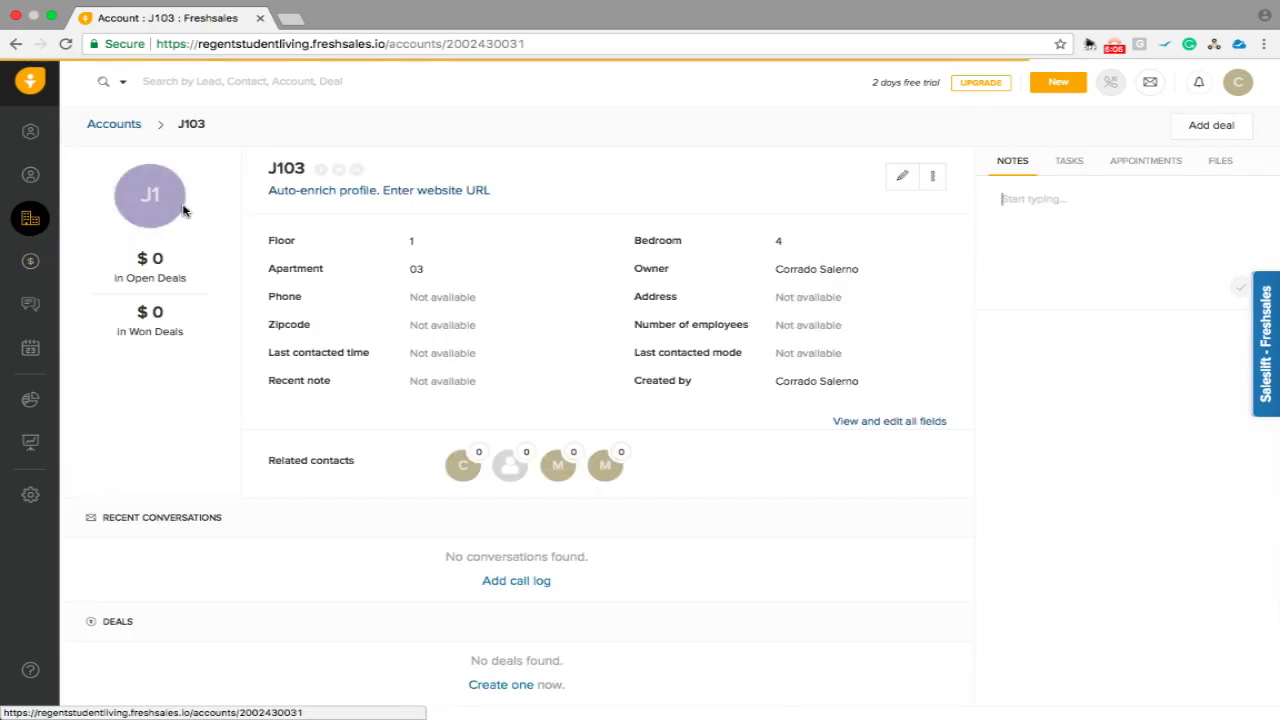
click(1221, 125)
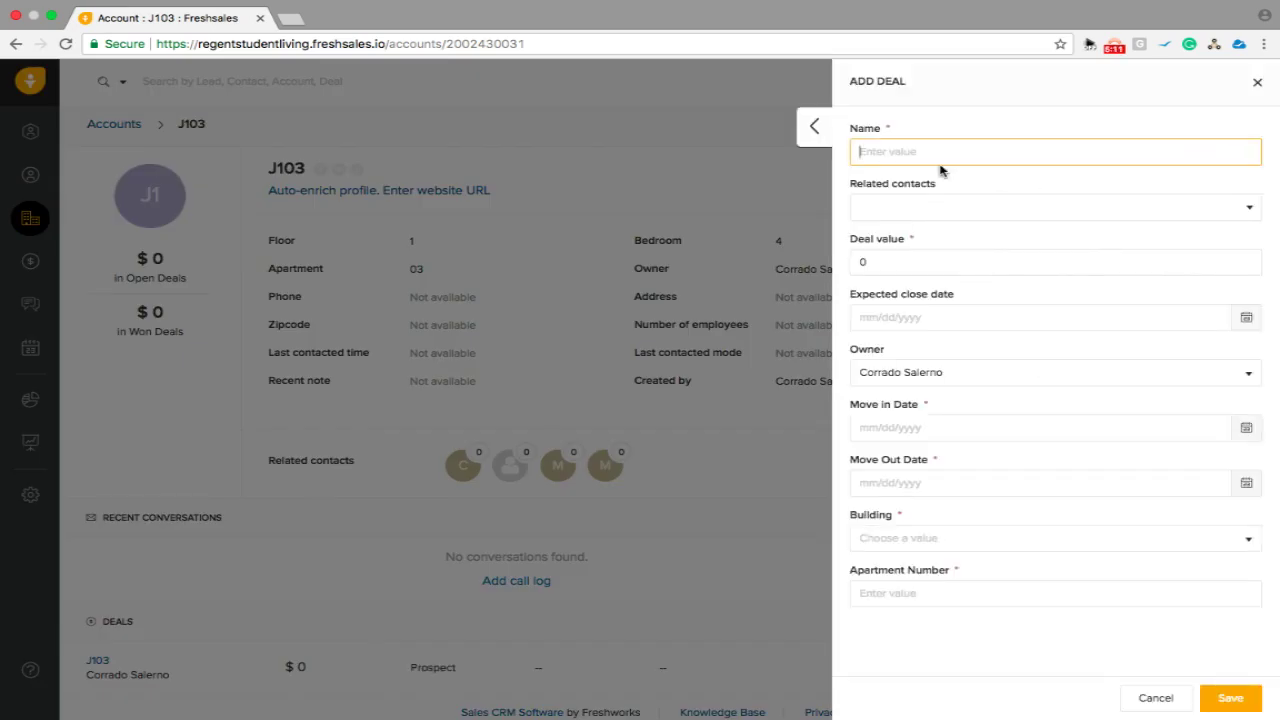
text(J10)
key(BackSpace)
key(BackSpace)
key(BackSpace)
text(J10)
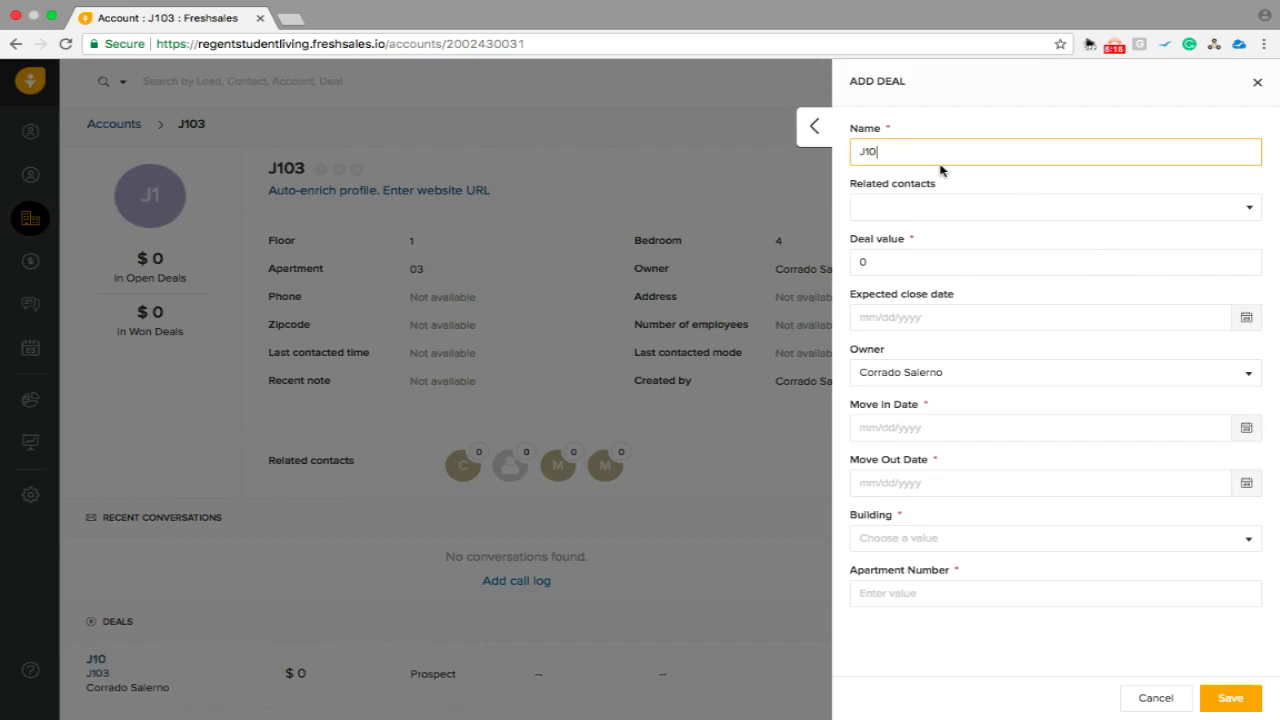
text(3)
key(Tab)
- Link two matching contacts to the J103 deal
click(925, 206)
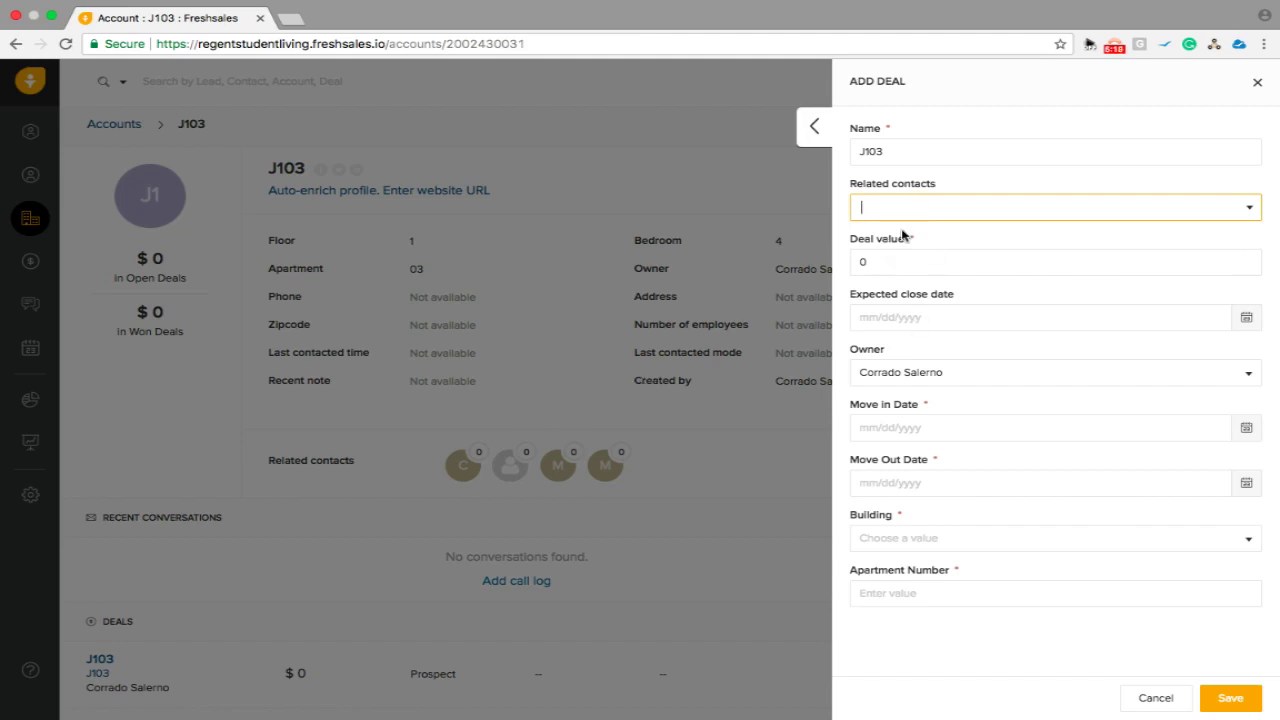
text(CORRADO)
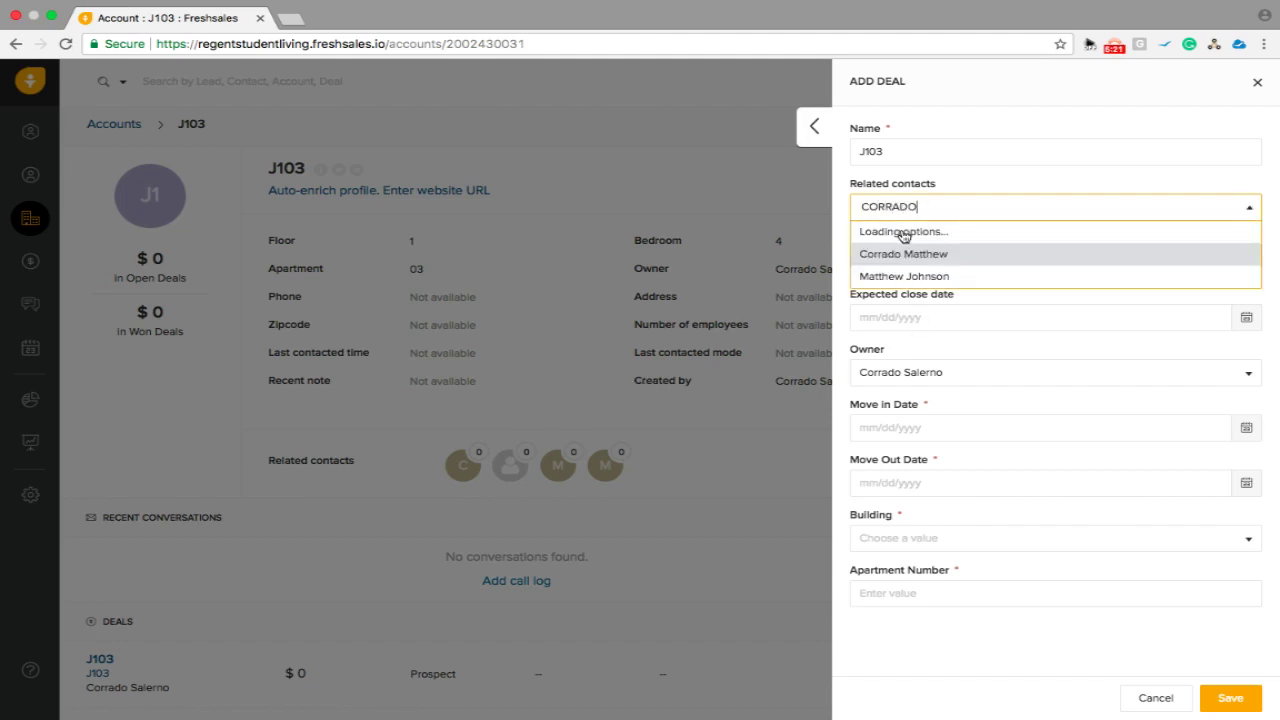
click(891, 256)
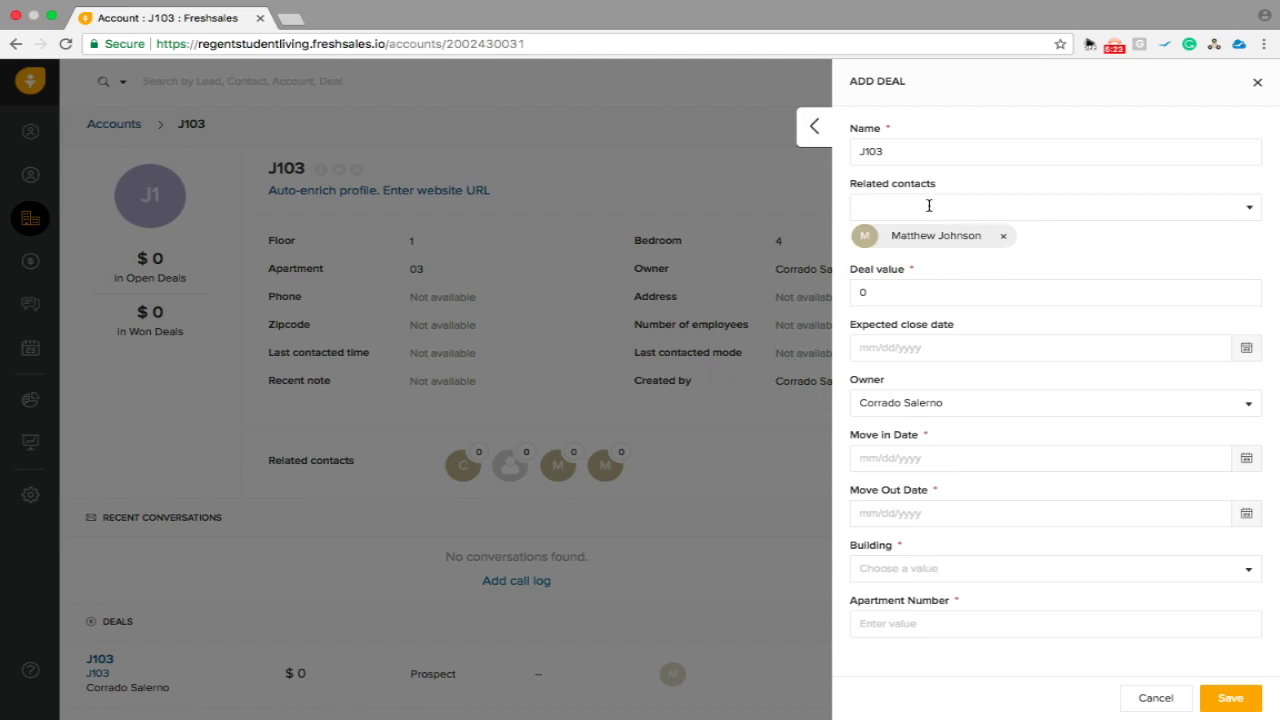
click(929, 206)
text(CORRADO)
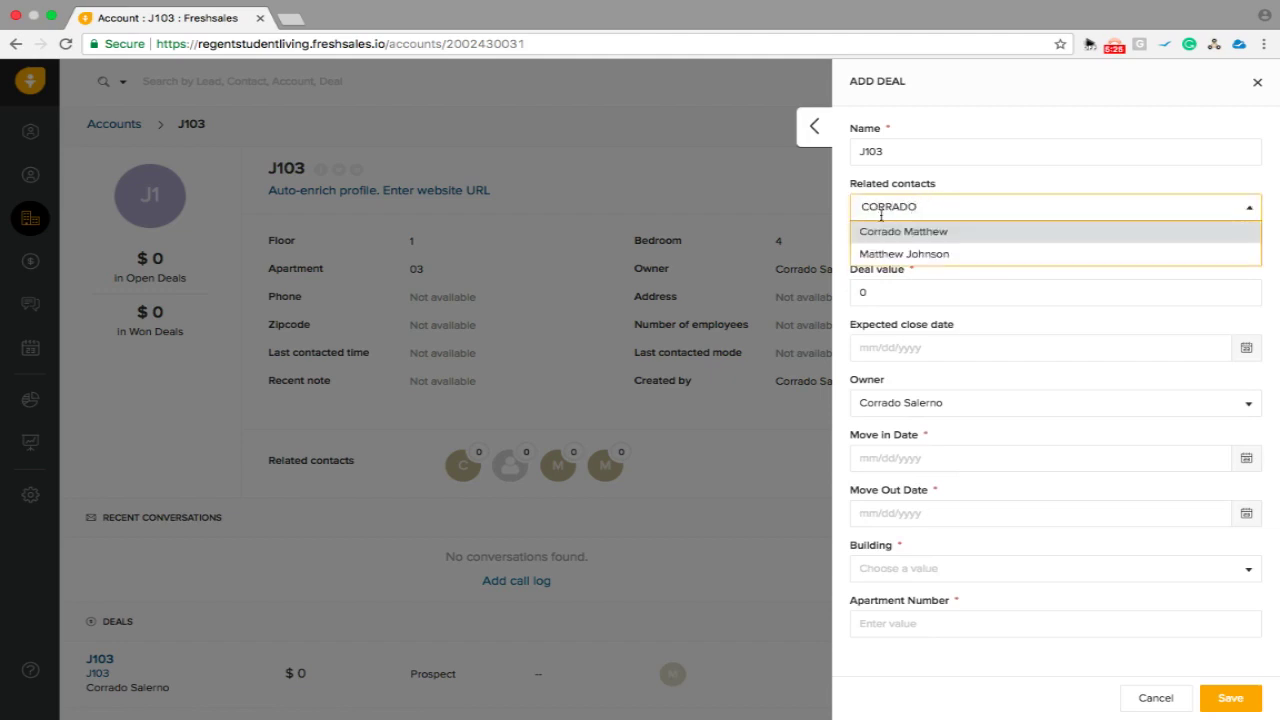
click(891, 236)
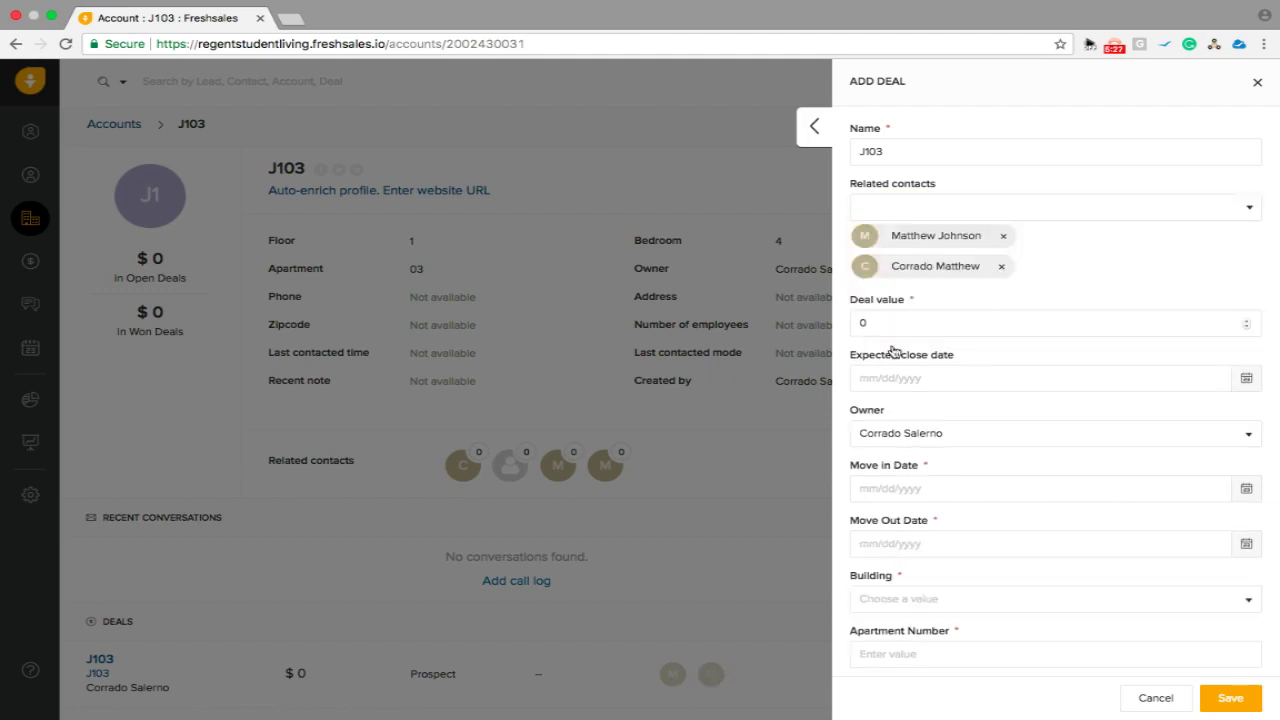
scroll(1001, 308, down, 1)
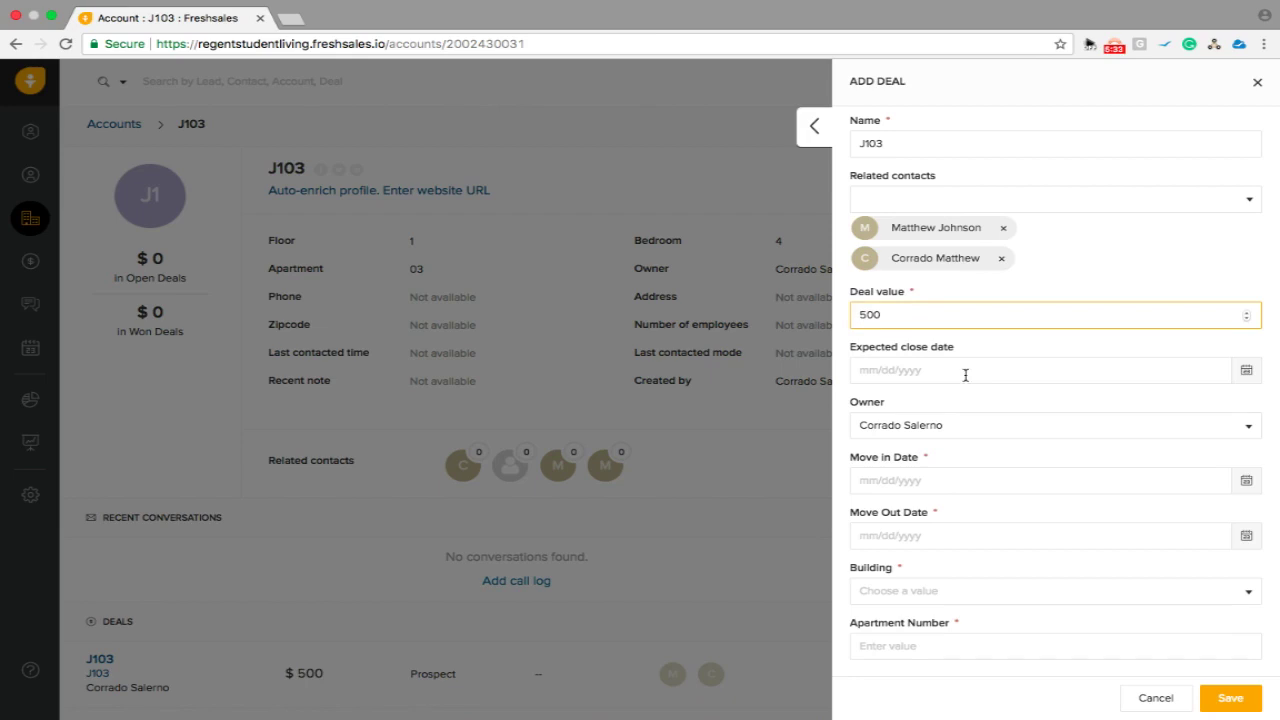
- Set expected close 08/31/2017, move-in 09/04/2017 and move-out 05/01/2018
click(1247, 371)
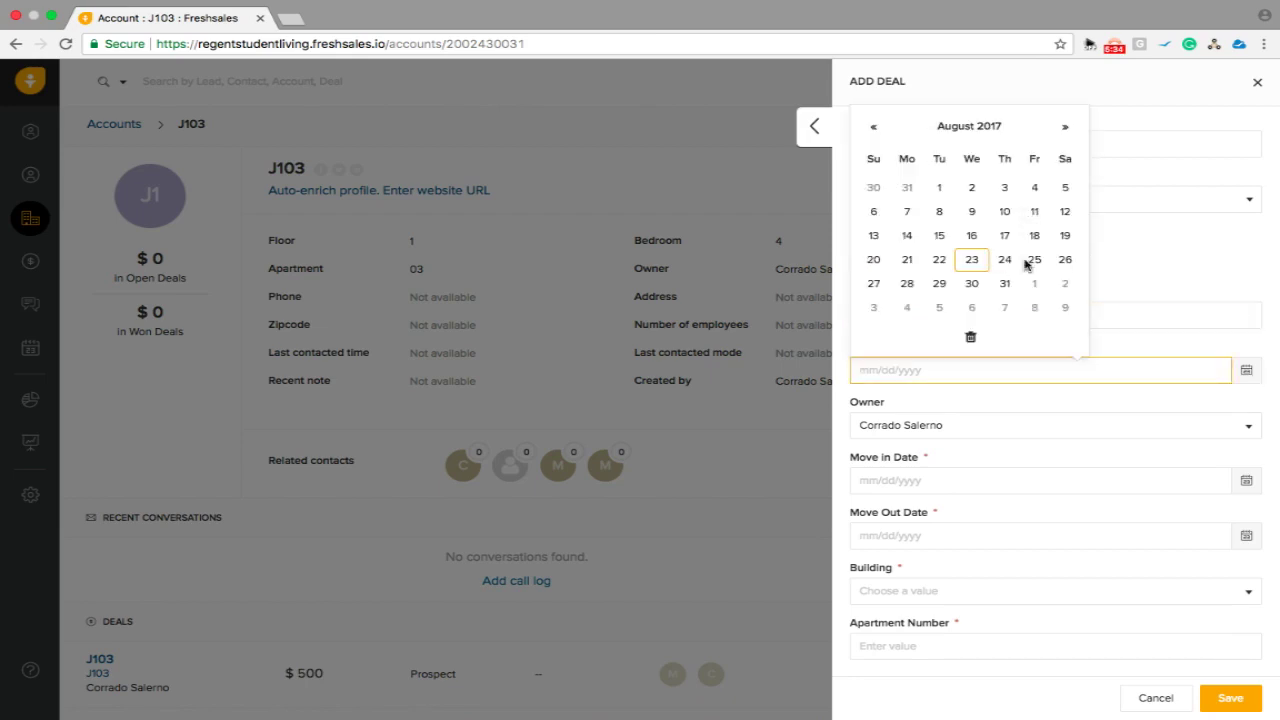
click(1000, 284)
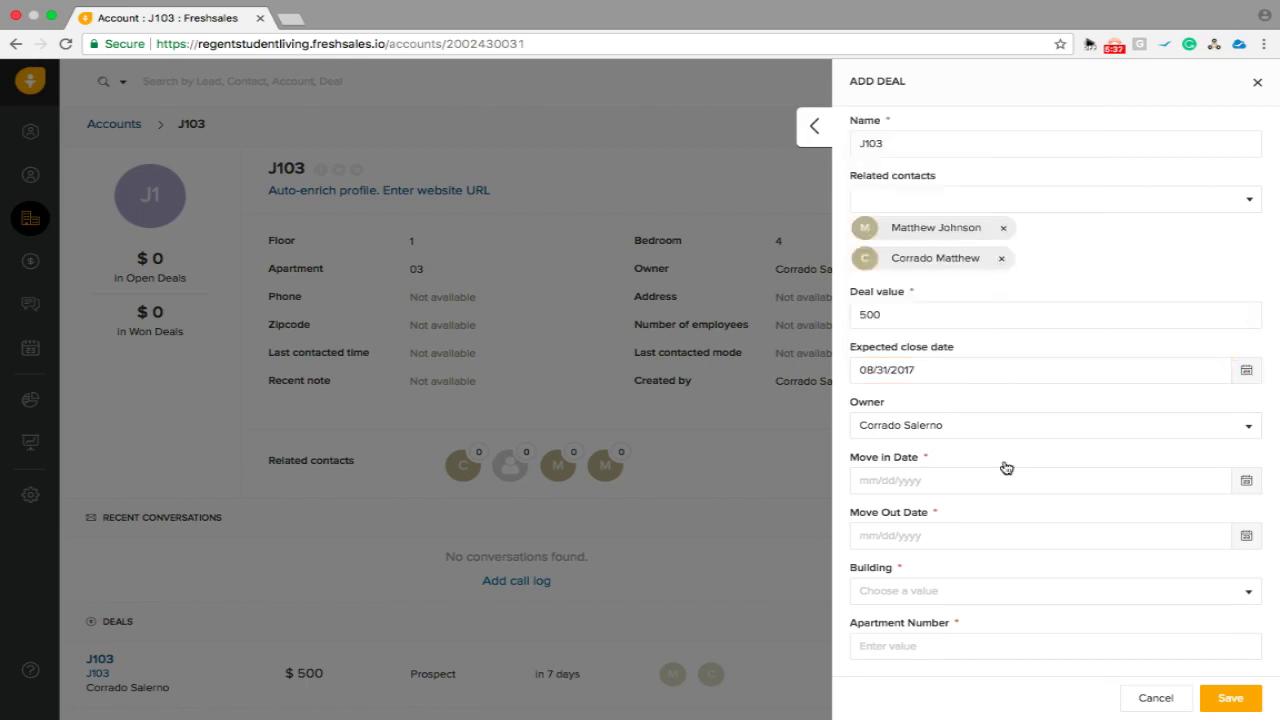
click(1247, 481)
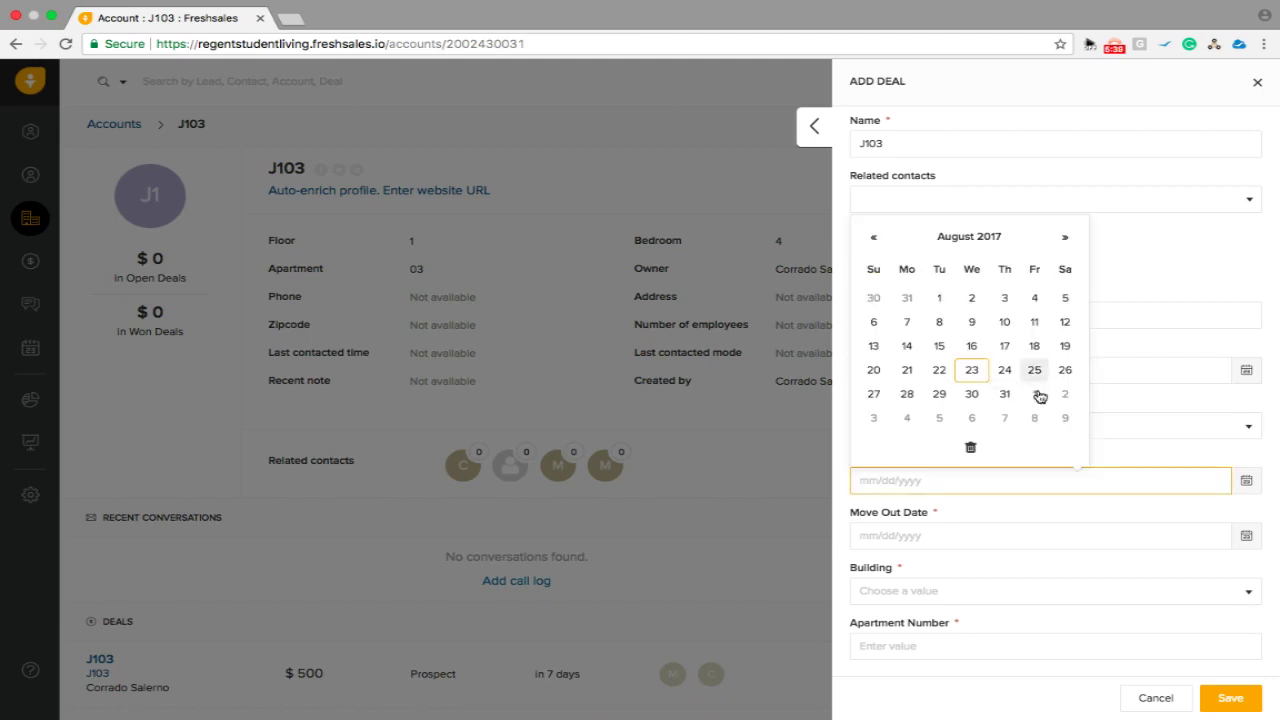
click(909, 424)
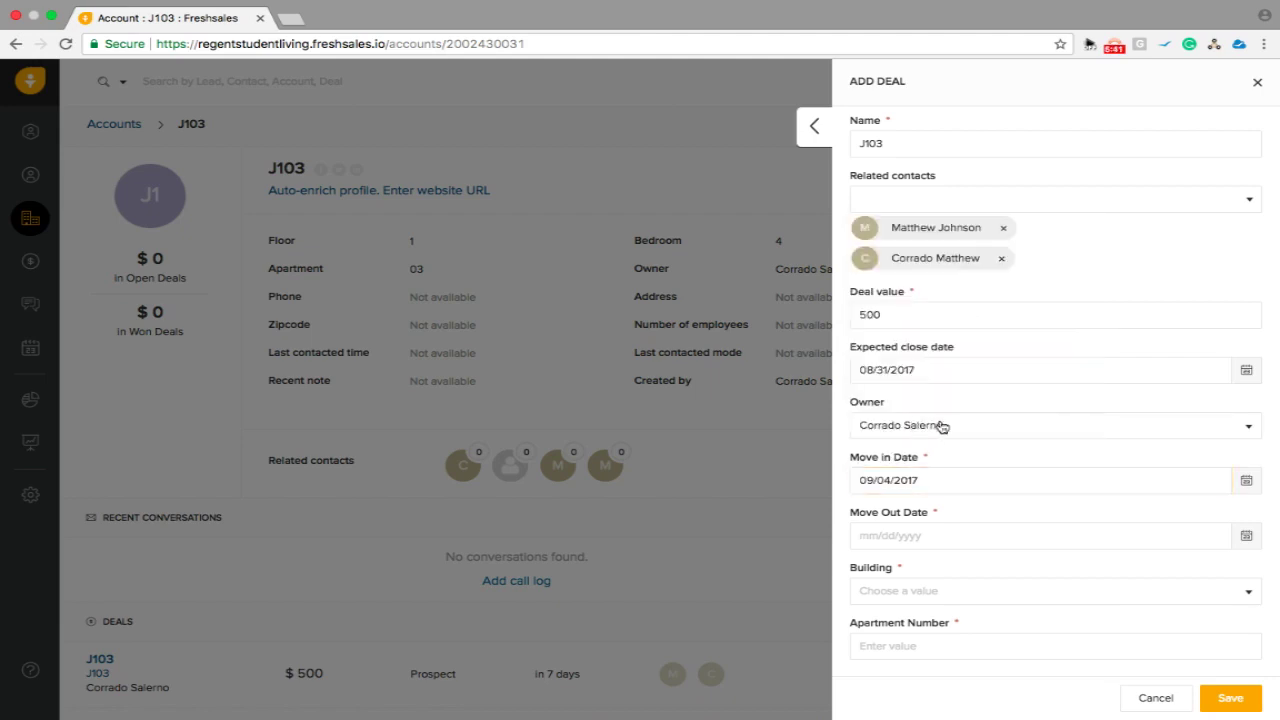
click(1262, 540)
click(1066, 297)
click(1066, 300)
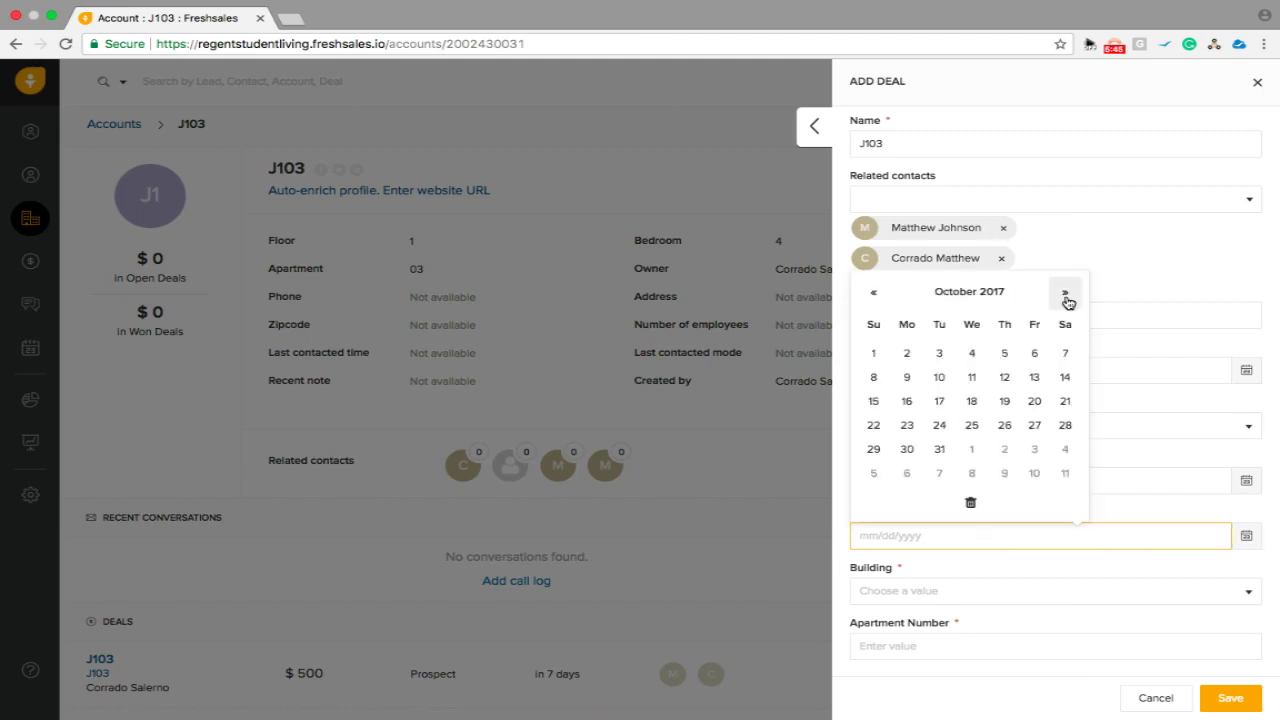
click(1066, 294)
click(1066, 294)
click(1066, 294)
click(1066, 294)
click(1066, 294)
click(1066, 294)
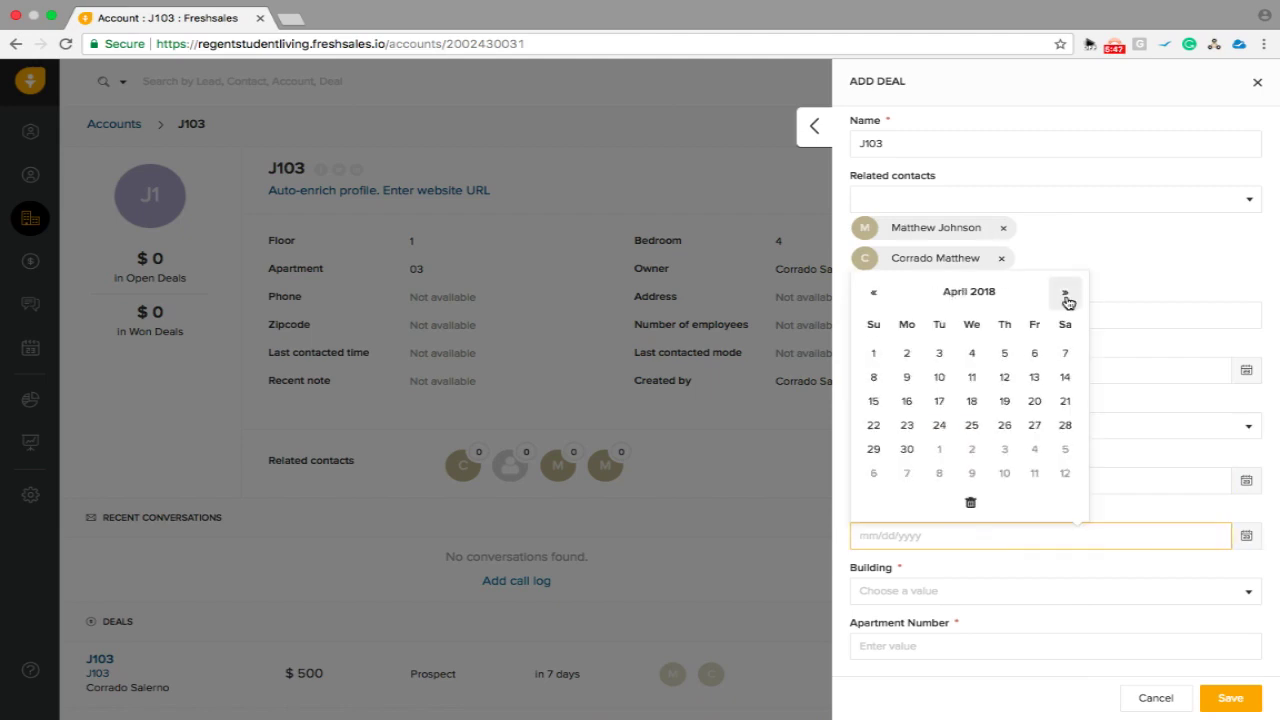
click(1066, 300)
click(941, 356)
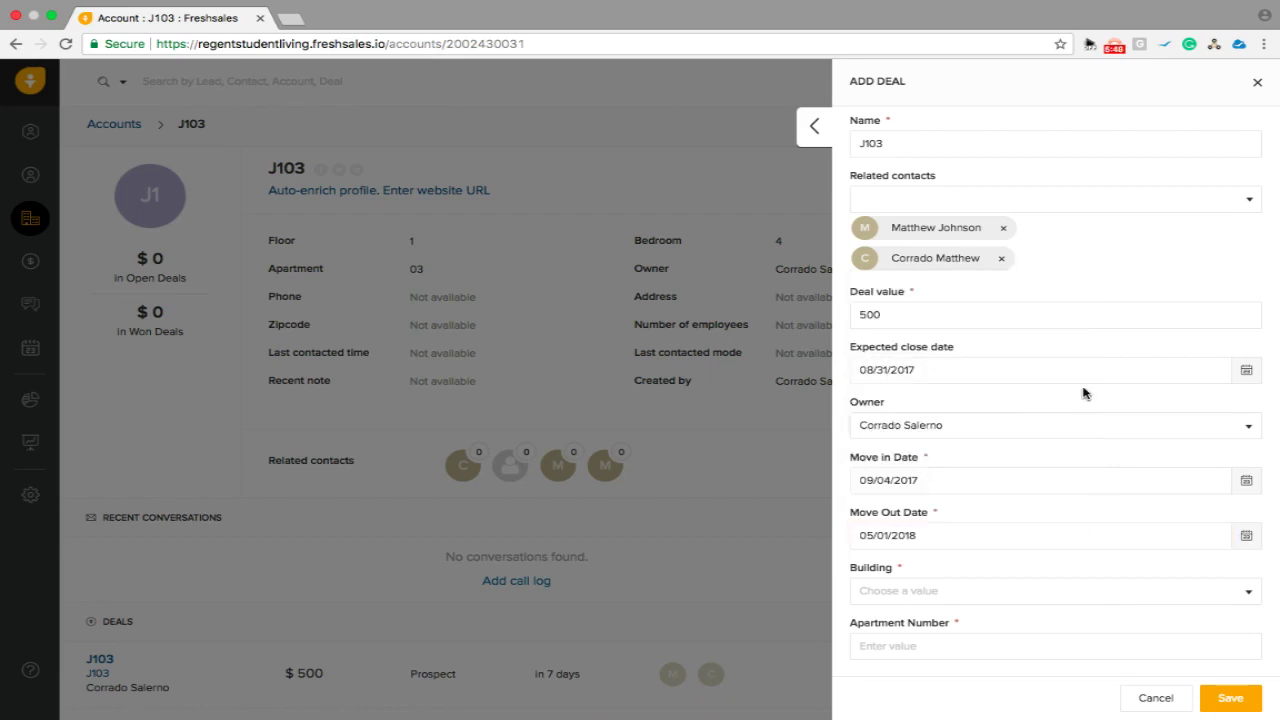
- Choose James St as the building, enter the apartment number, and save the deal
click(951, 600)
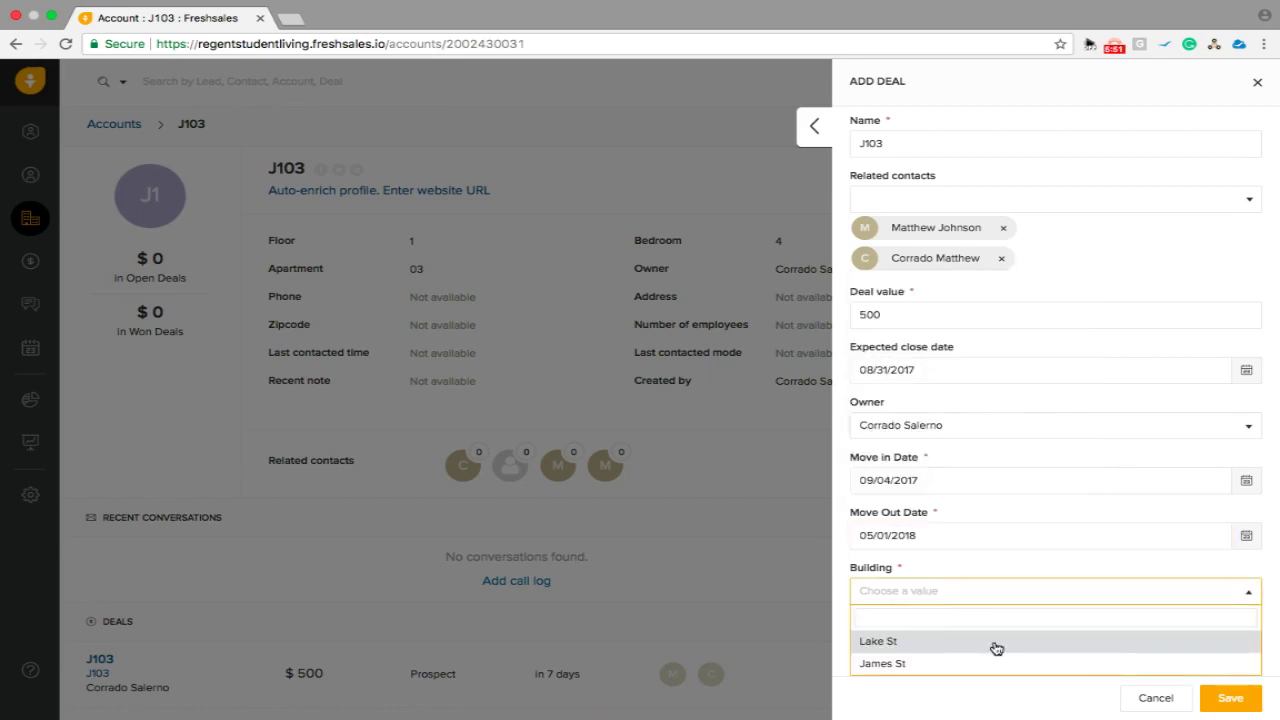
click(970, 664)
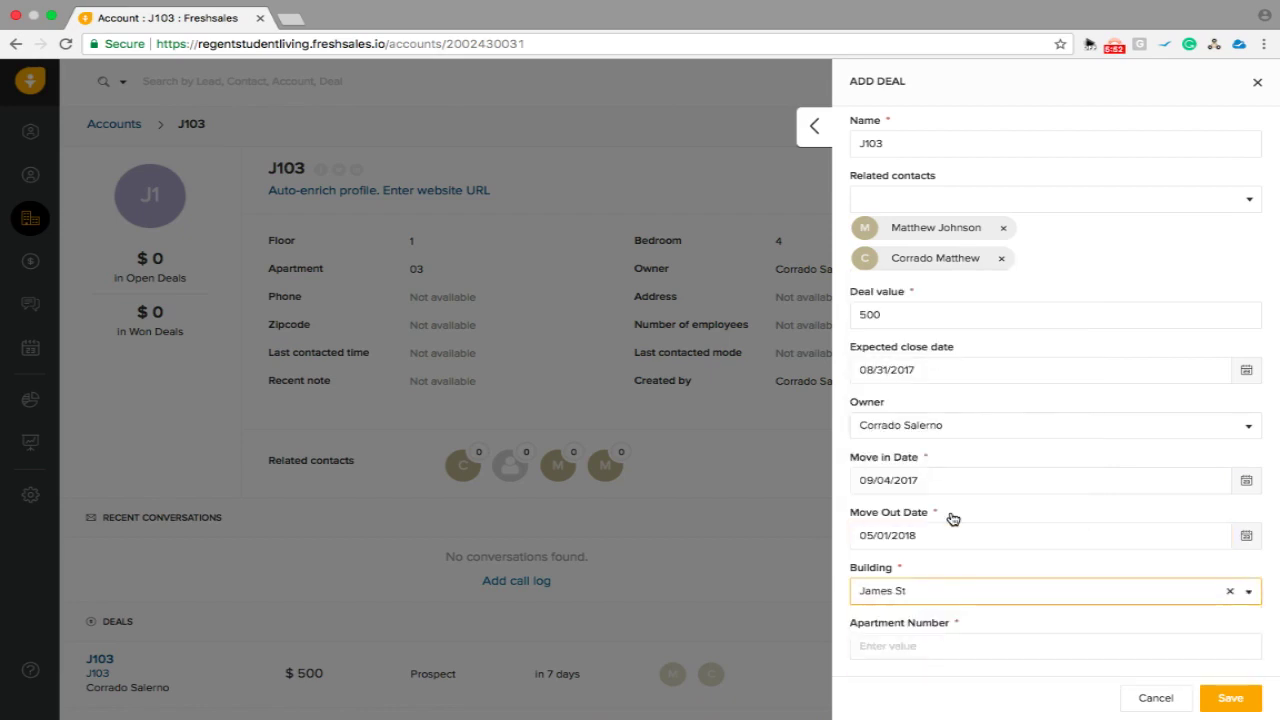
click(998, 649)
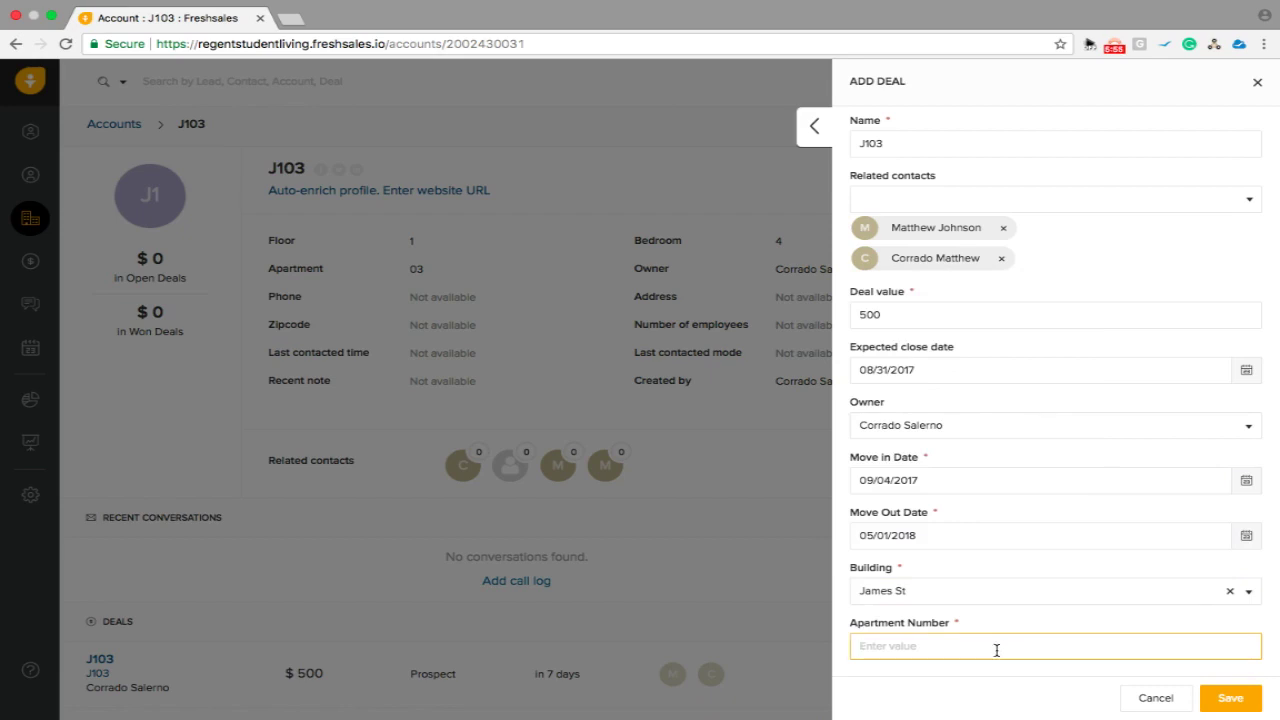
text(103)
click(1236, 700)
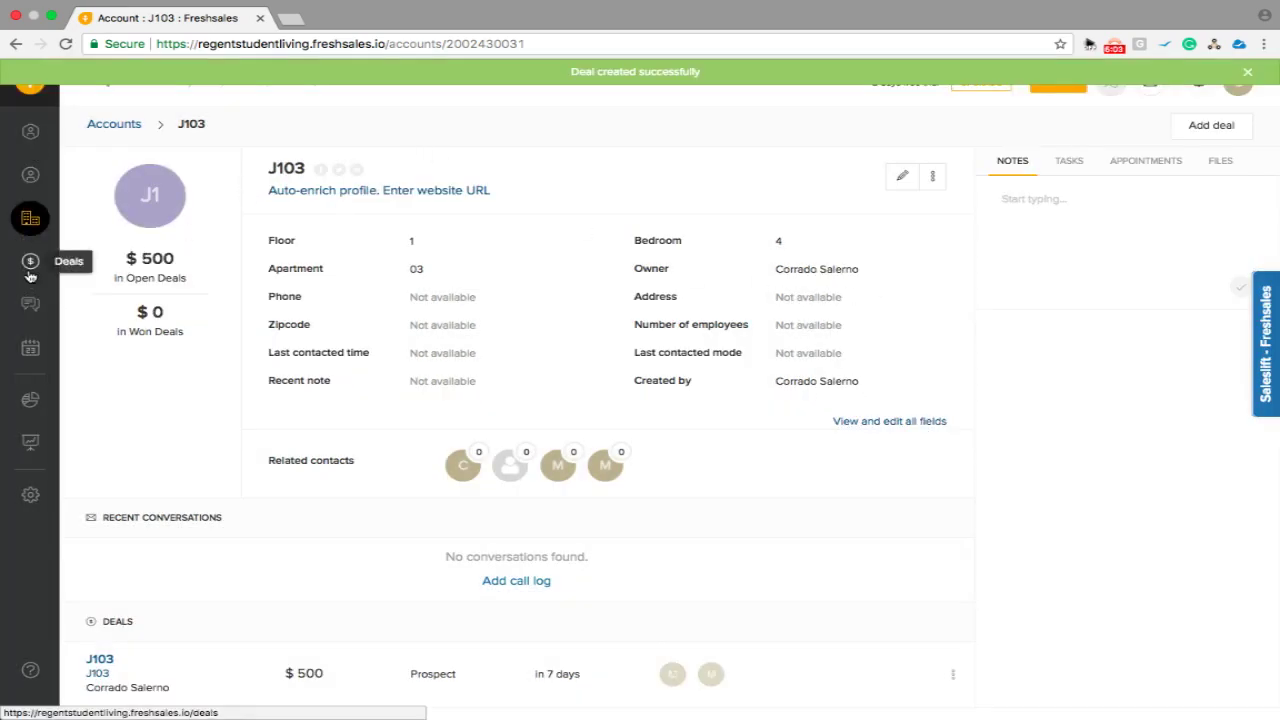
- Drag the J103 deal card through Active and Signed into Won on the deals board
click(30, 265)
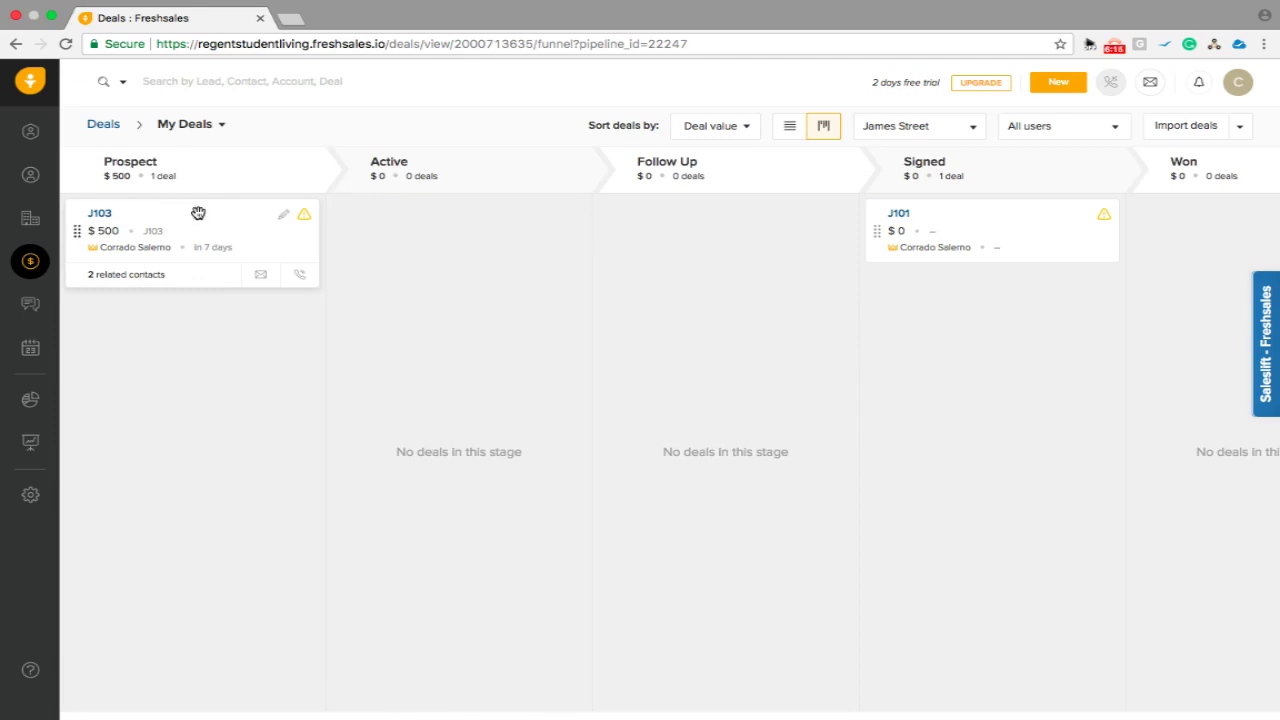
drag(198, 213, 449, 226)
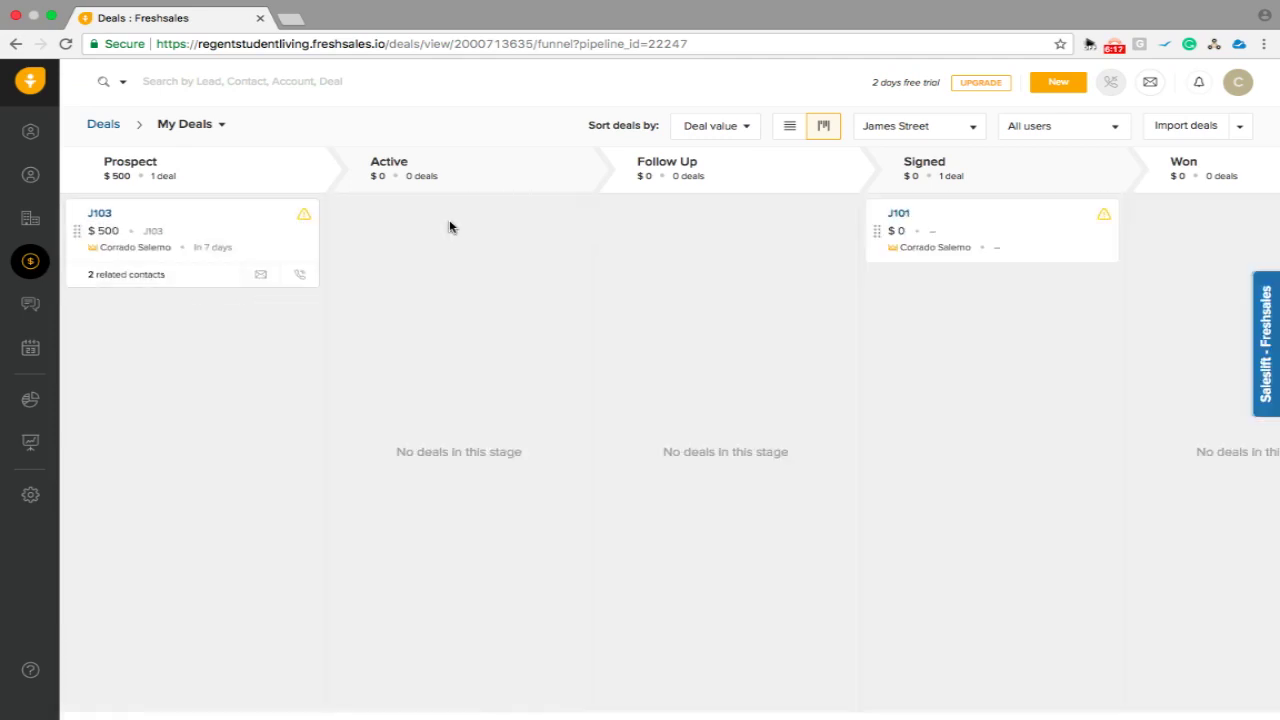
scroll(323, 266, right, 5)
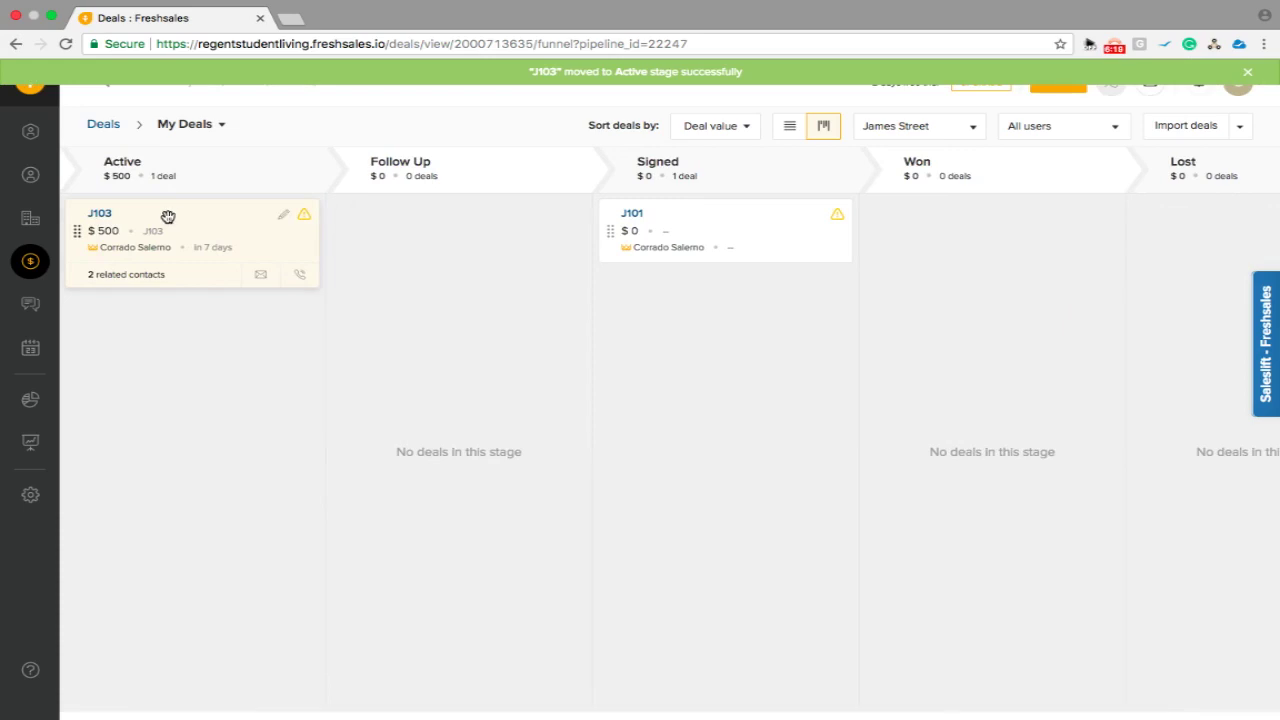
drag(265, 222, 686, 326)
scroll(686, 320, right, 3)
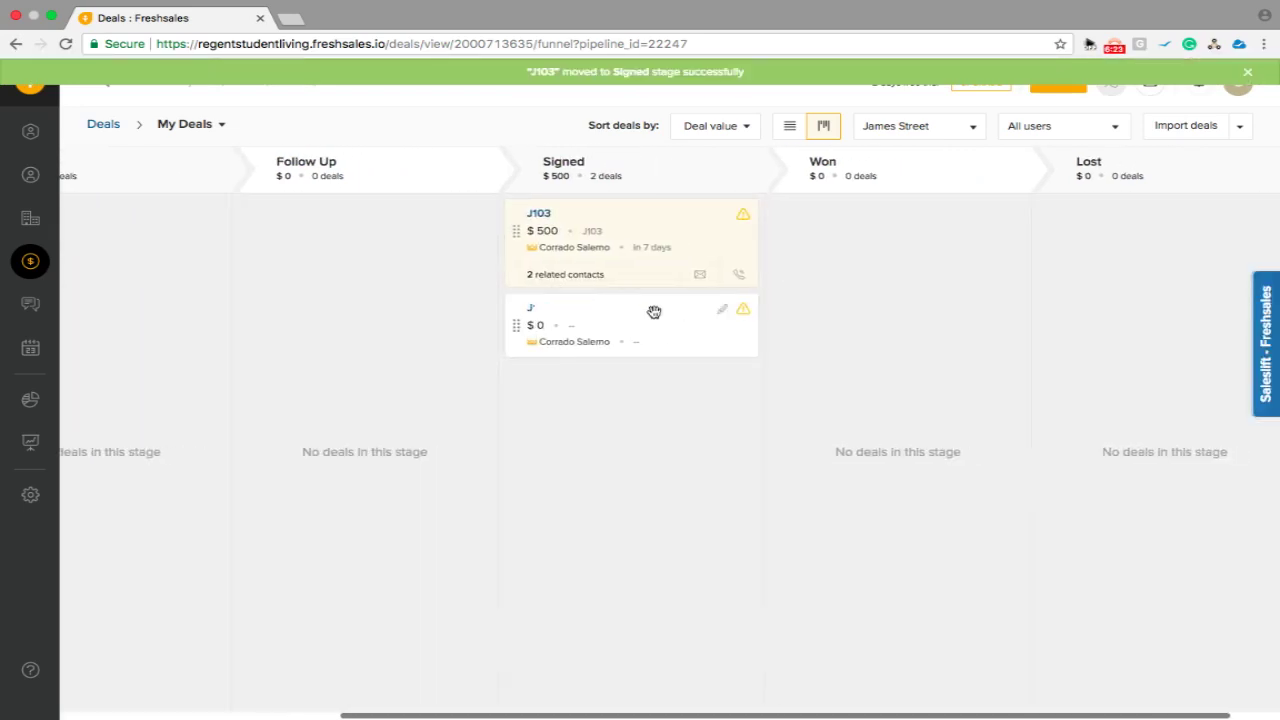
drag(580, 206, 875, 240)
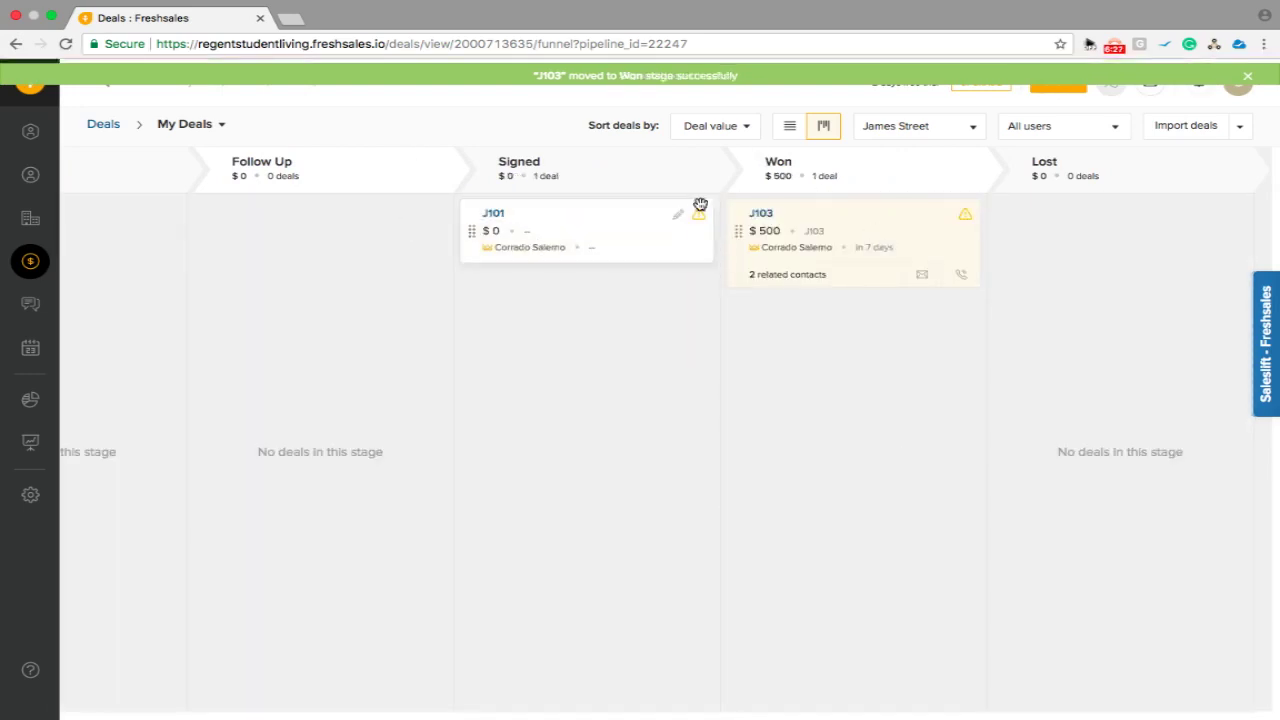
scroll(603, 357, left, 5)
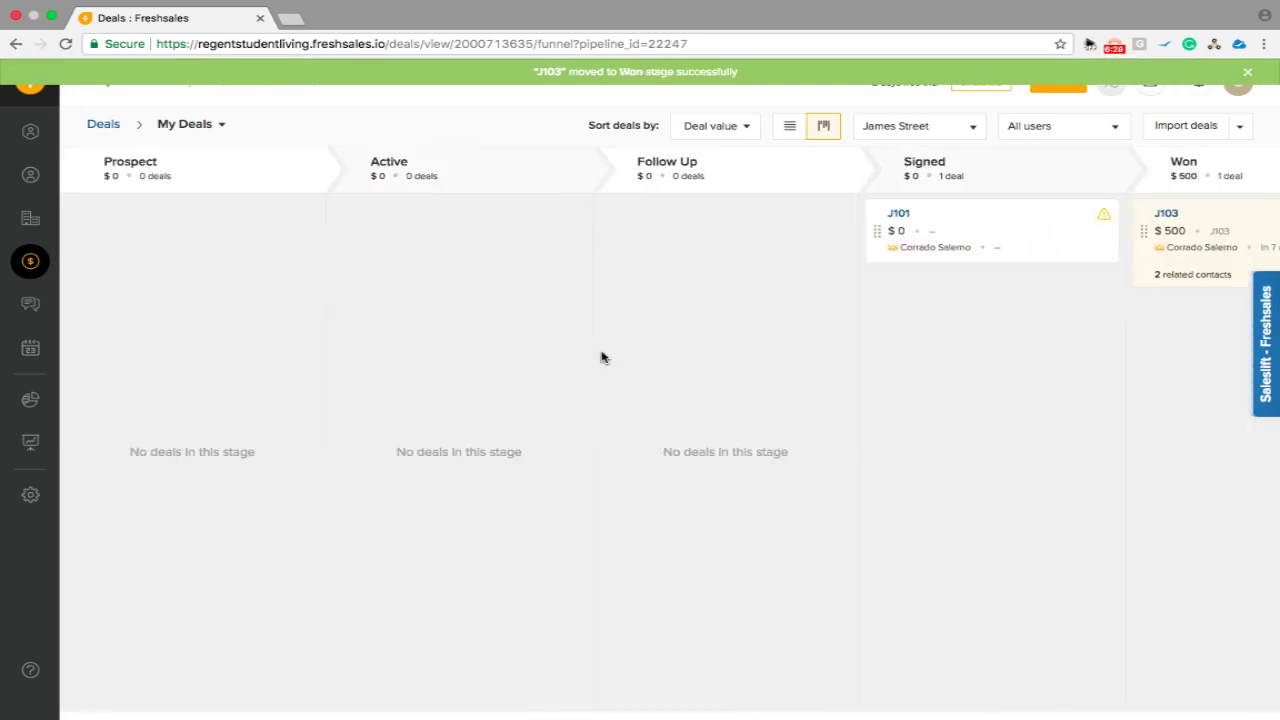
scroll(603, 357, right, 5)
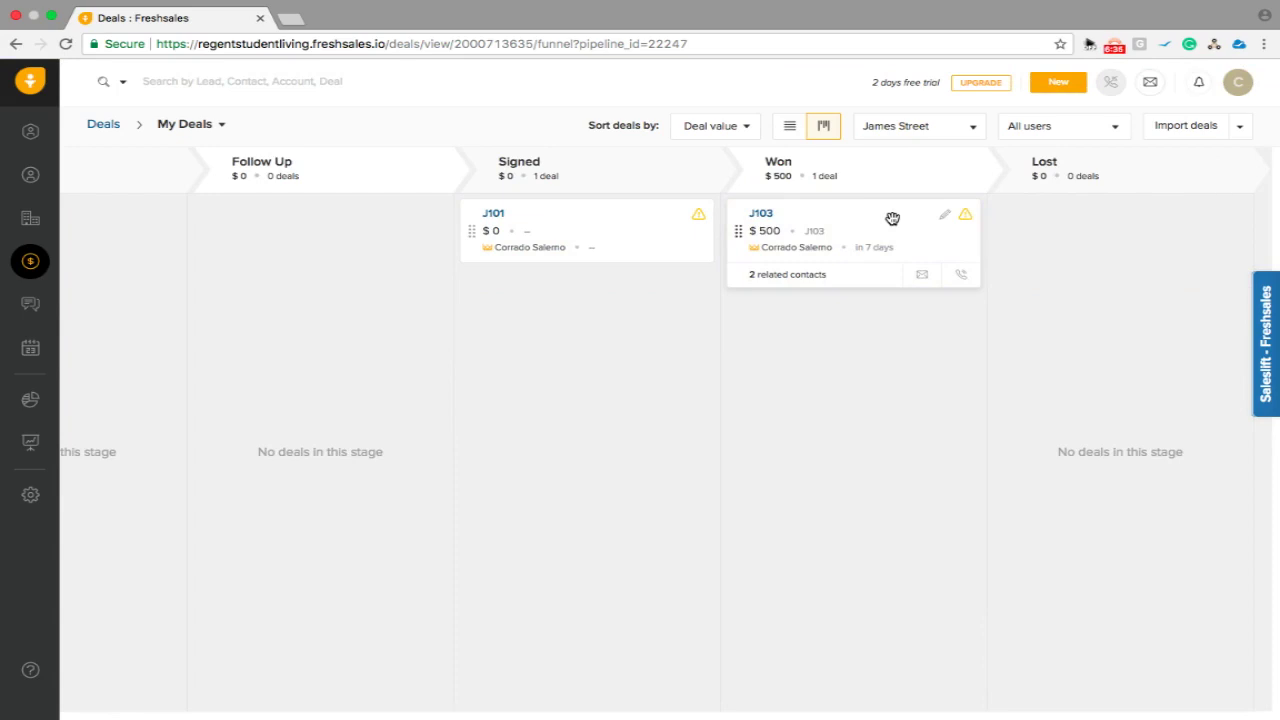
- Drag J103 to Lost and review the lost reasons, then cancel and return it to Follow Up
drag(900, 225, 1067, 244)
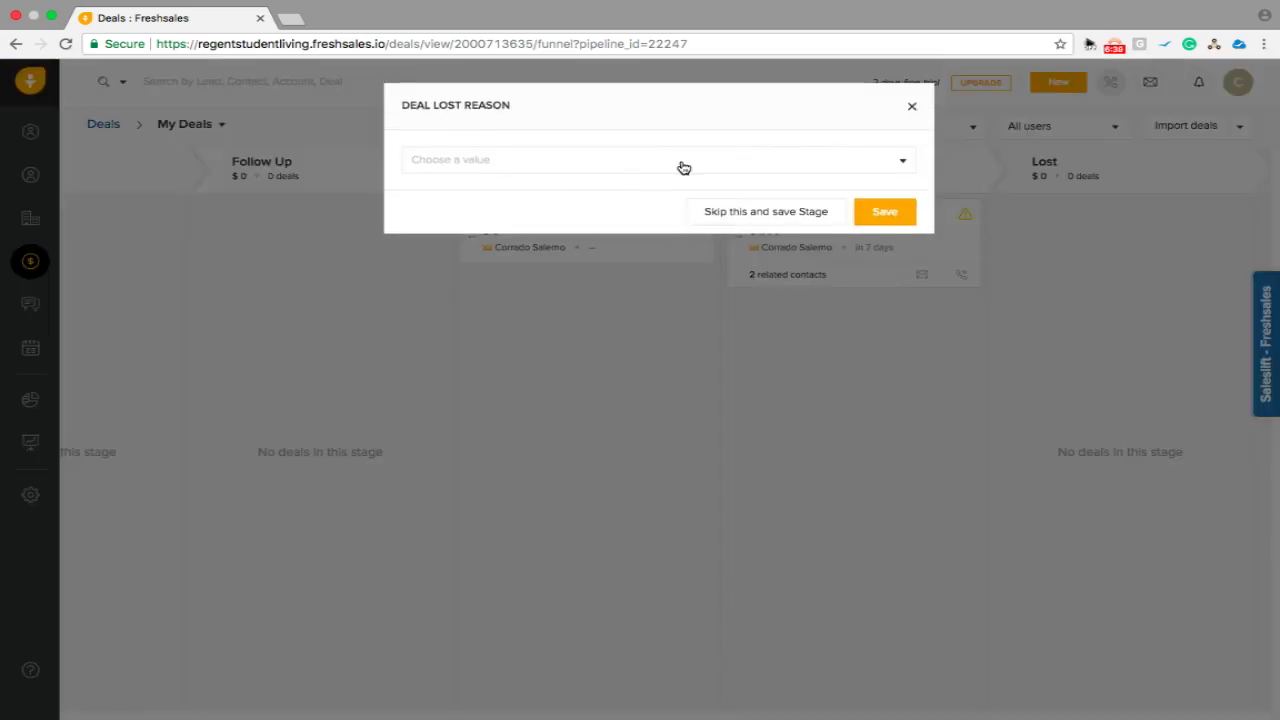
click(683, 167)
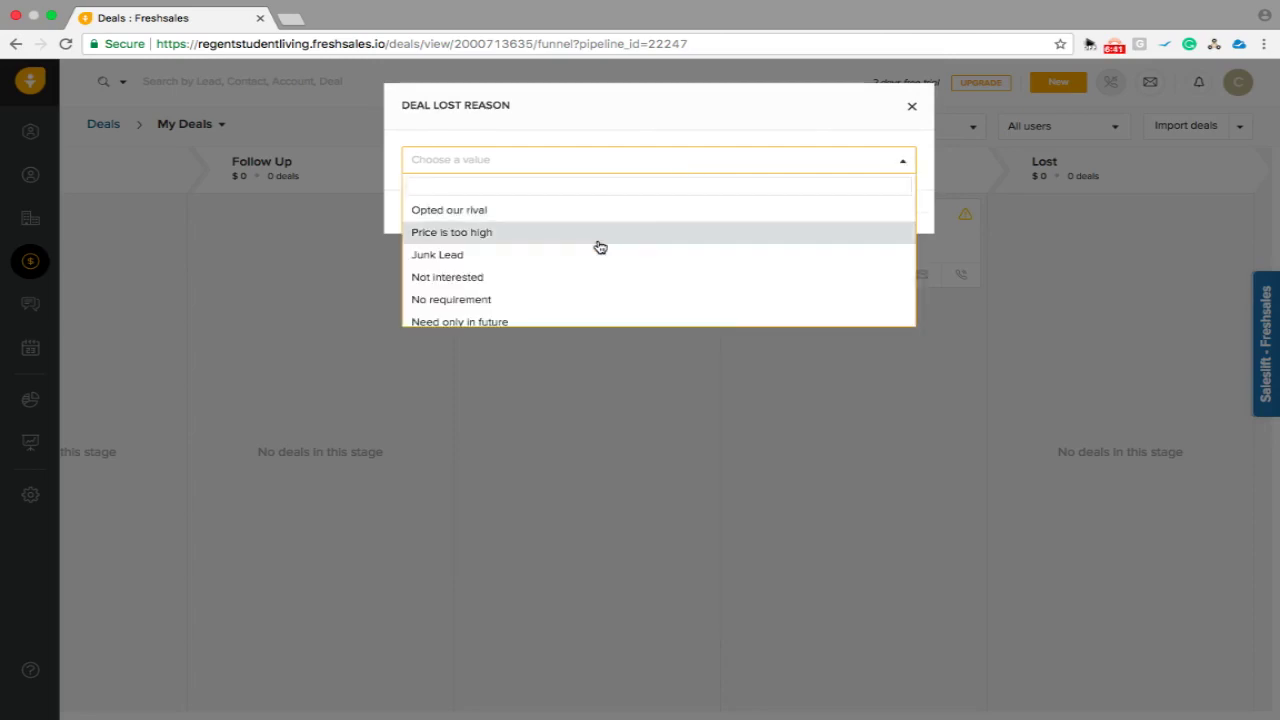
scroll(600, 247, down, 3)
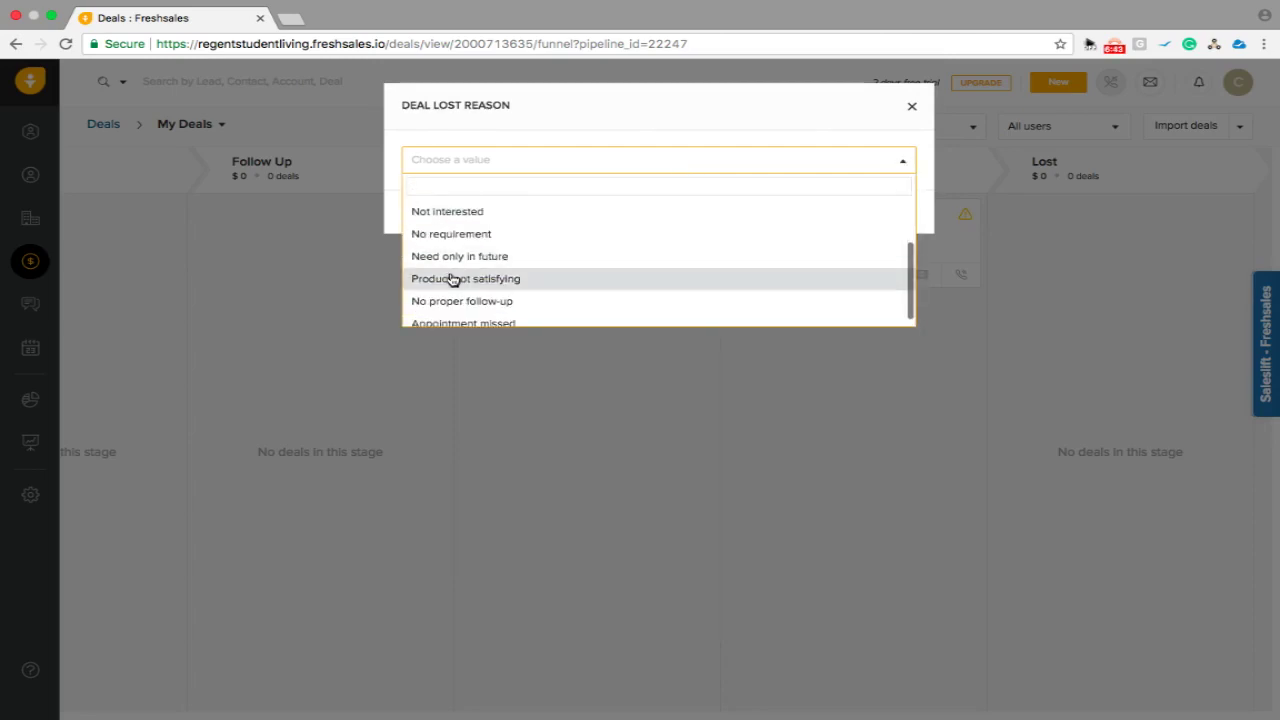
scroll(545, 248, down, 1)
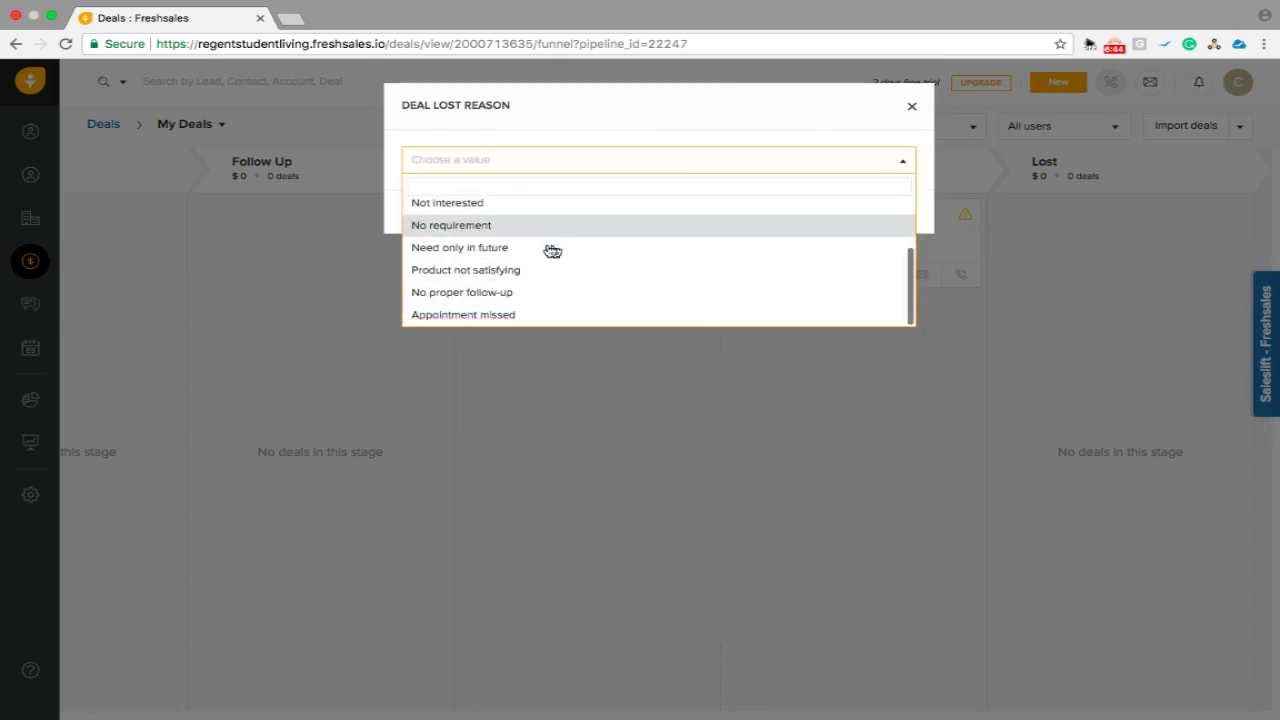
click(918, 106)
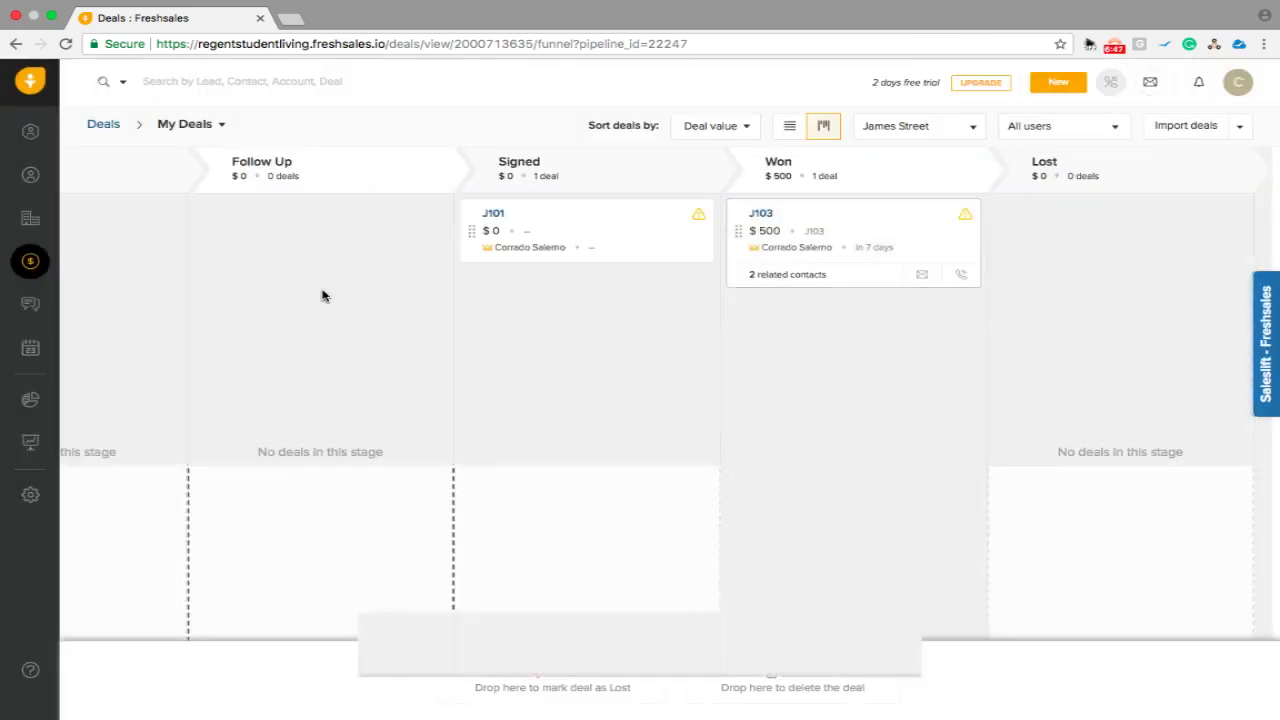
drag(322, 296, 324, 298)
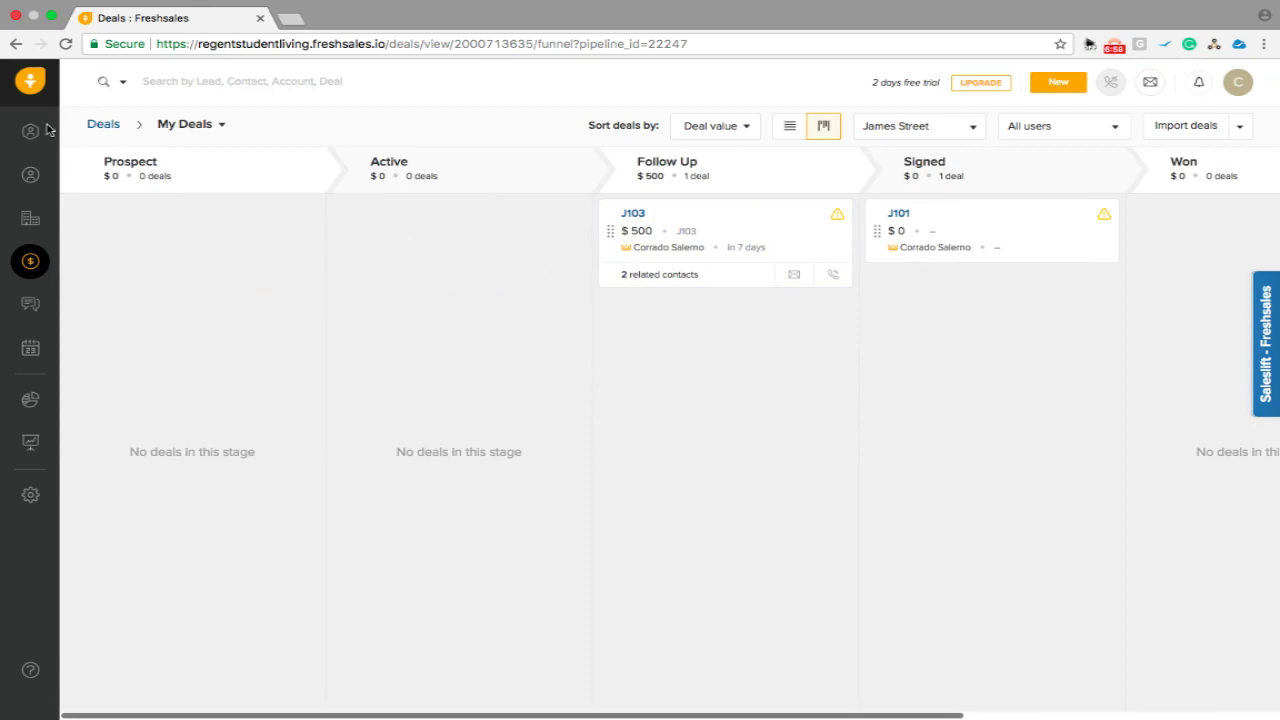
- Open the Contacts list and select all four J103 contacts
click(31, 175)
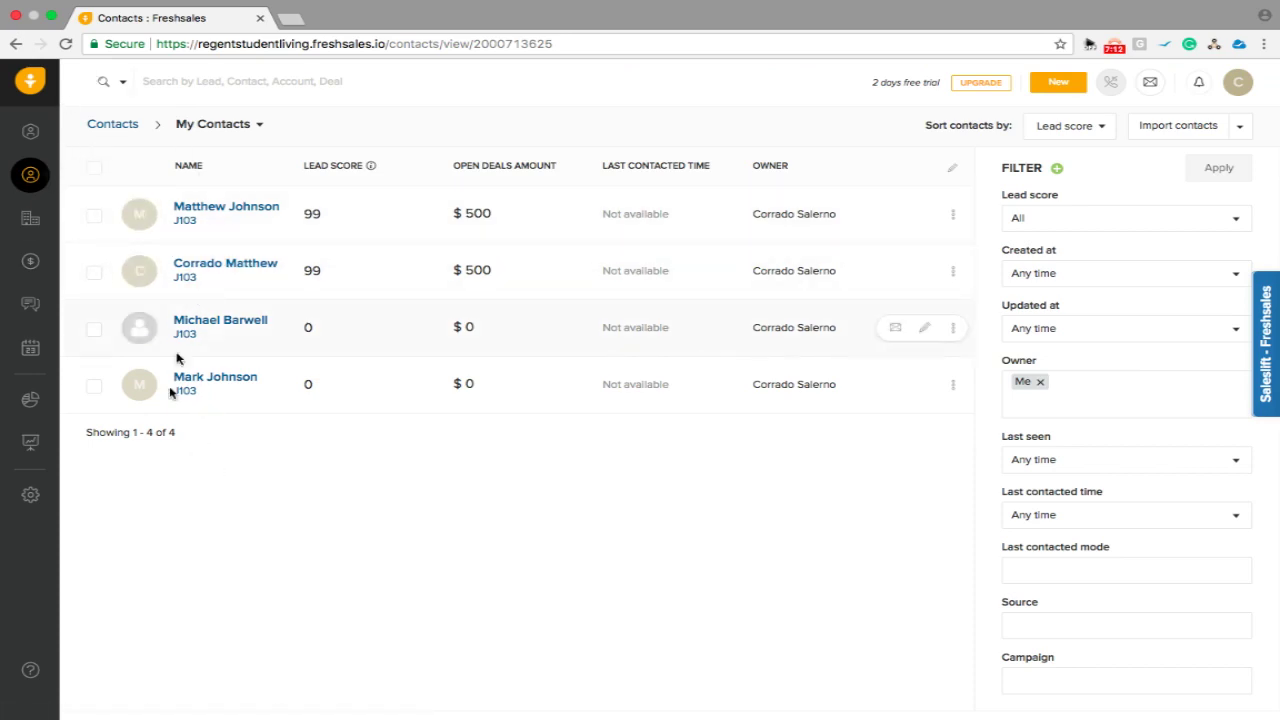
click(93, 168)
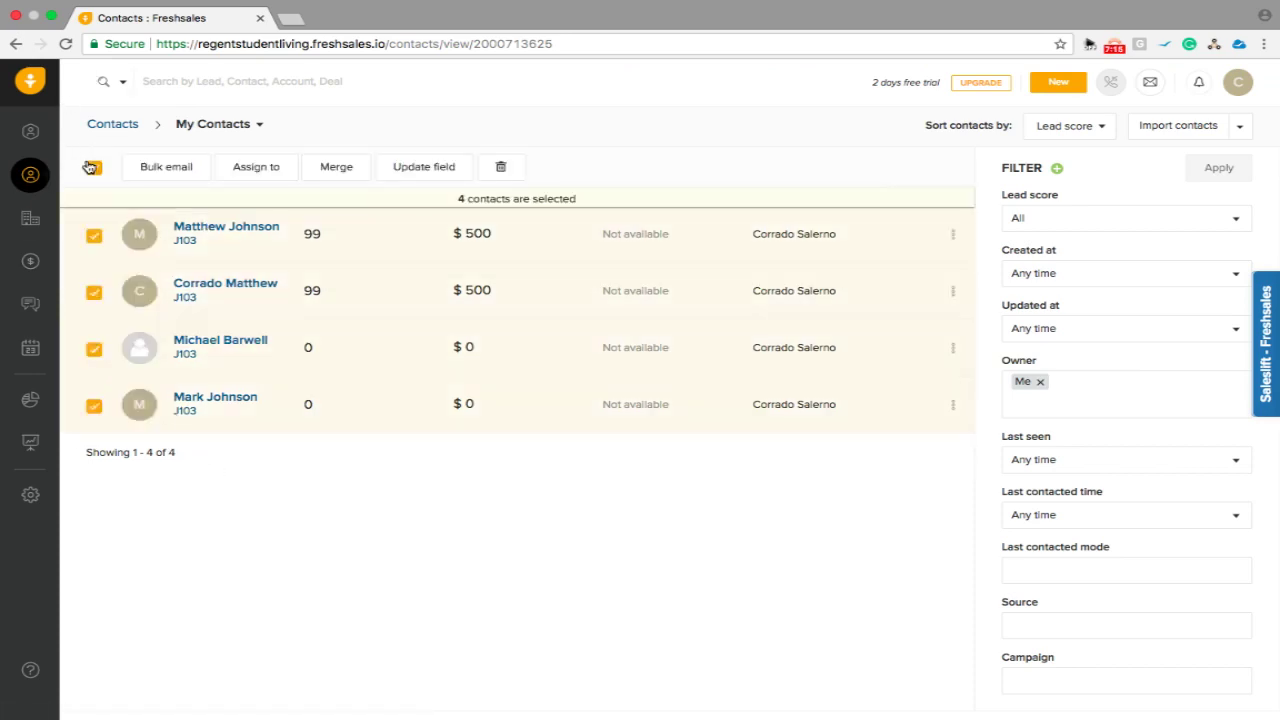
- Start a bulk email to the four contacts with a 'guys' greeting and a 4th-floor issue line
click(159, 175)
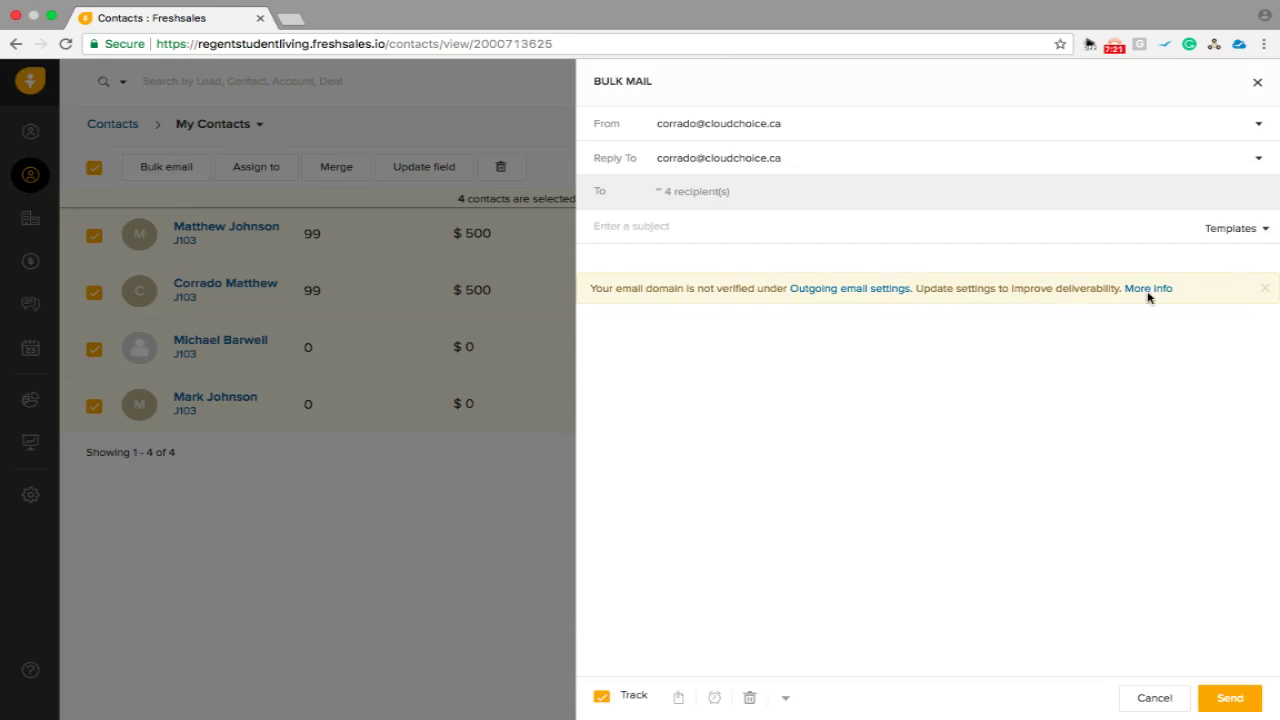
click(1260, 292)
click(714, 274)
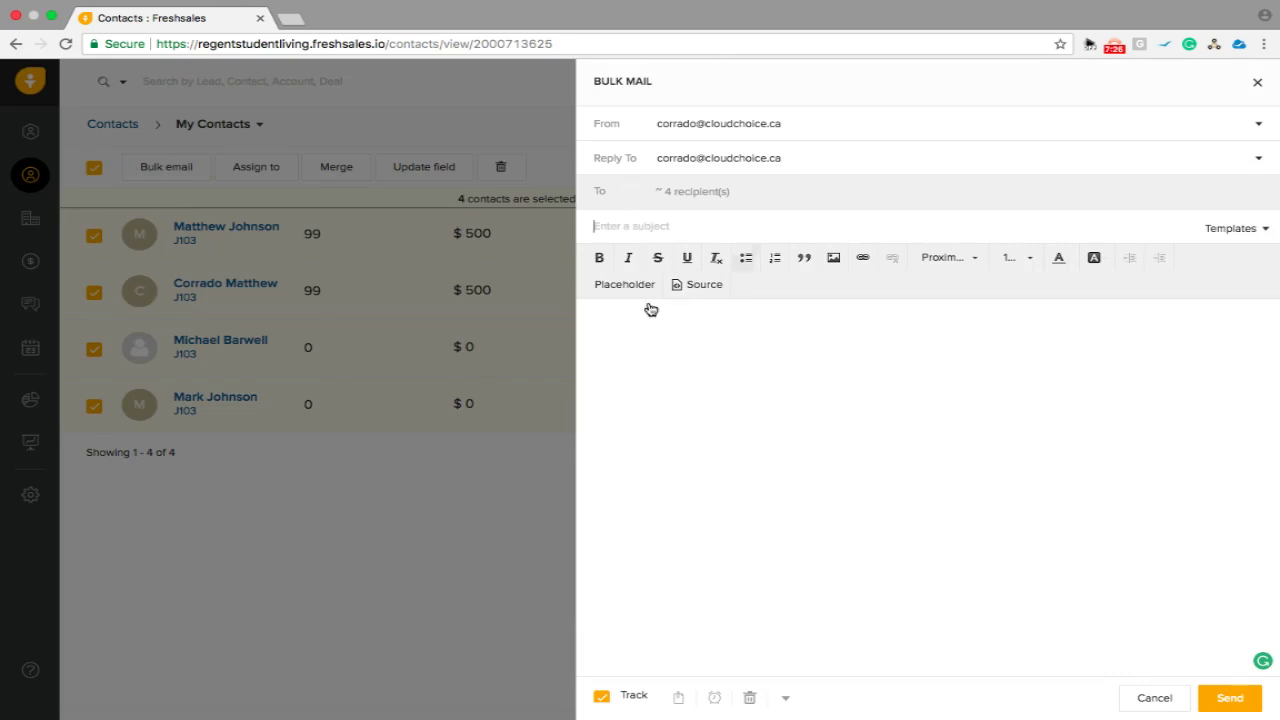
click(1231, 239)
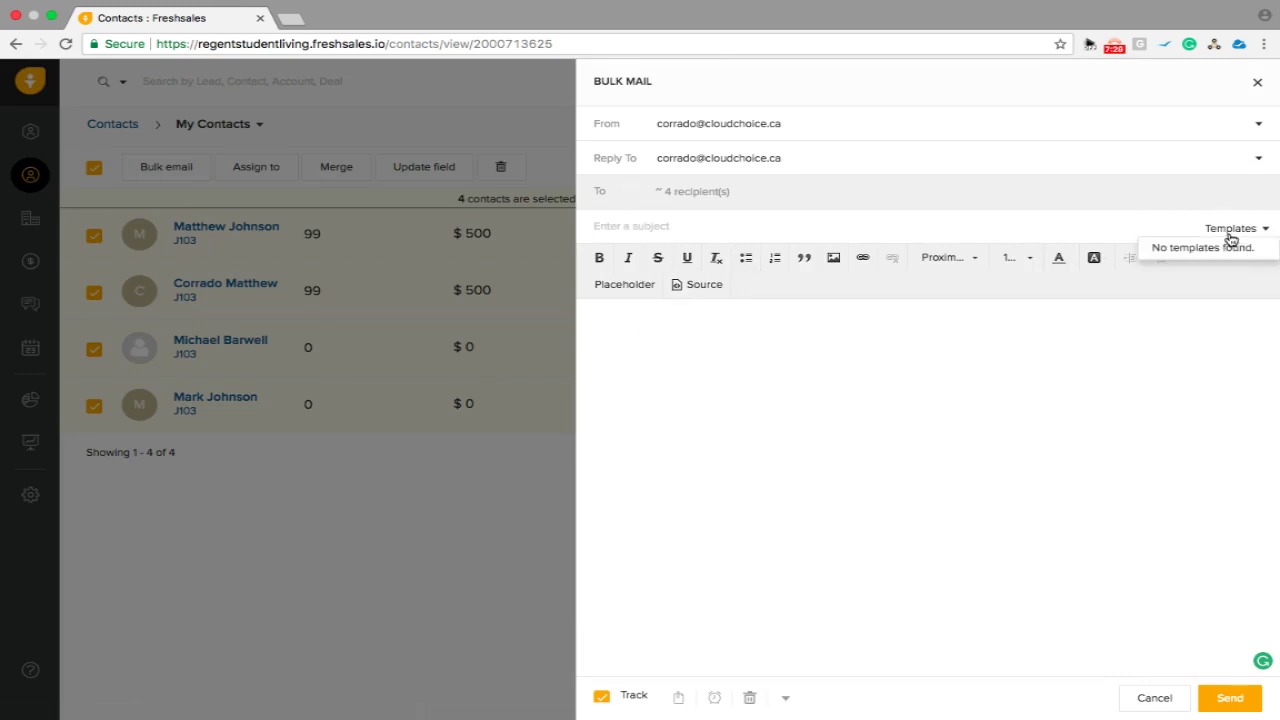
click(1266, 229)
click(1267, 232)
text(GUYS)
text( guys)
text(flor )
text(issue...)
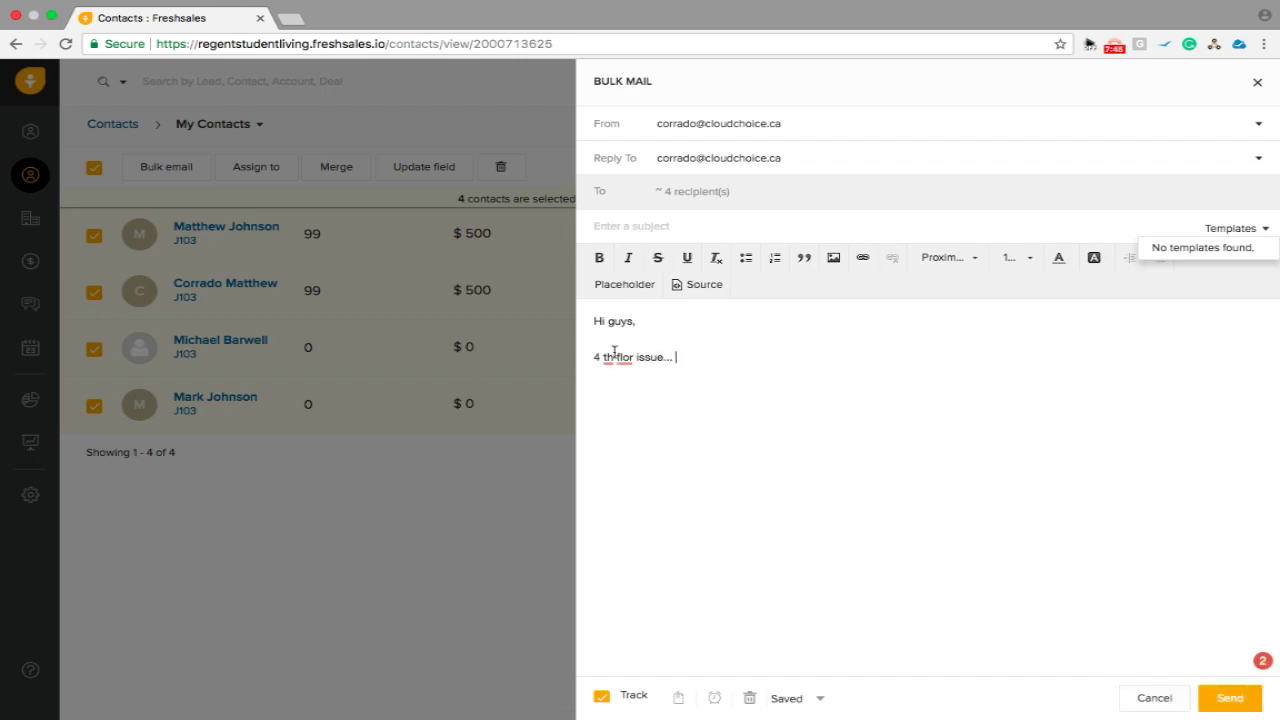
- Replace 'guys' in the greeting with the First name placeholder {{contact.first_name}}
double_click(619, 321)
click(626, 285)
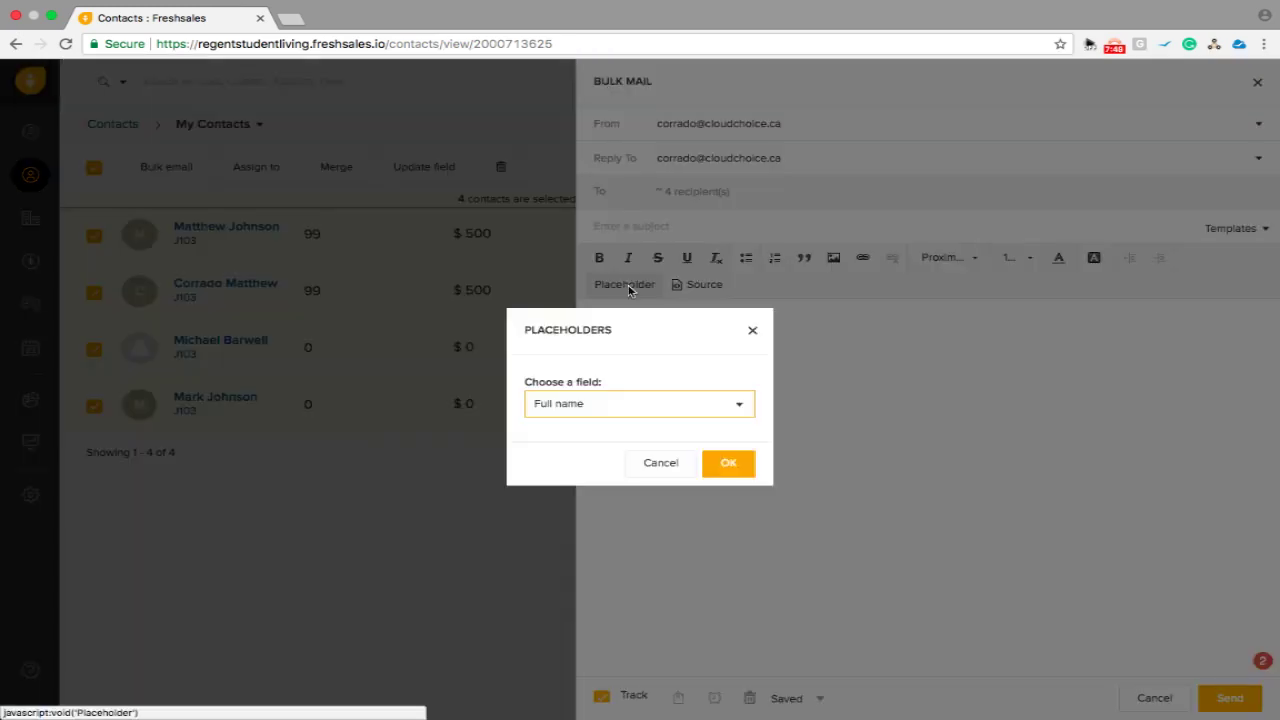
click(580, 405)
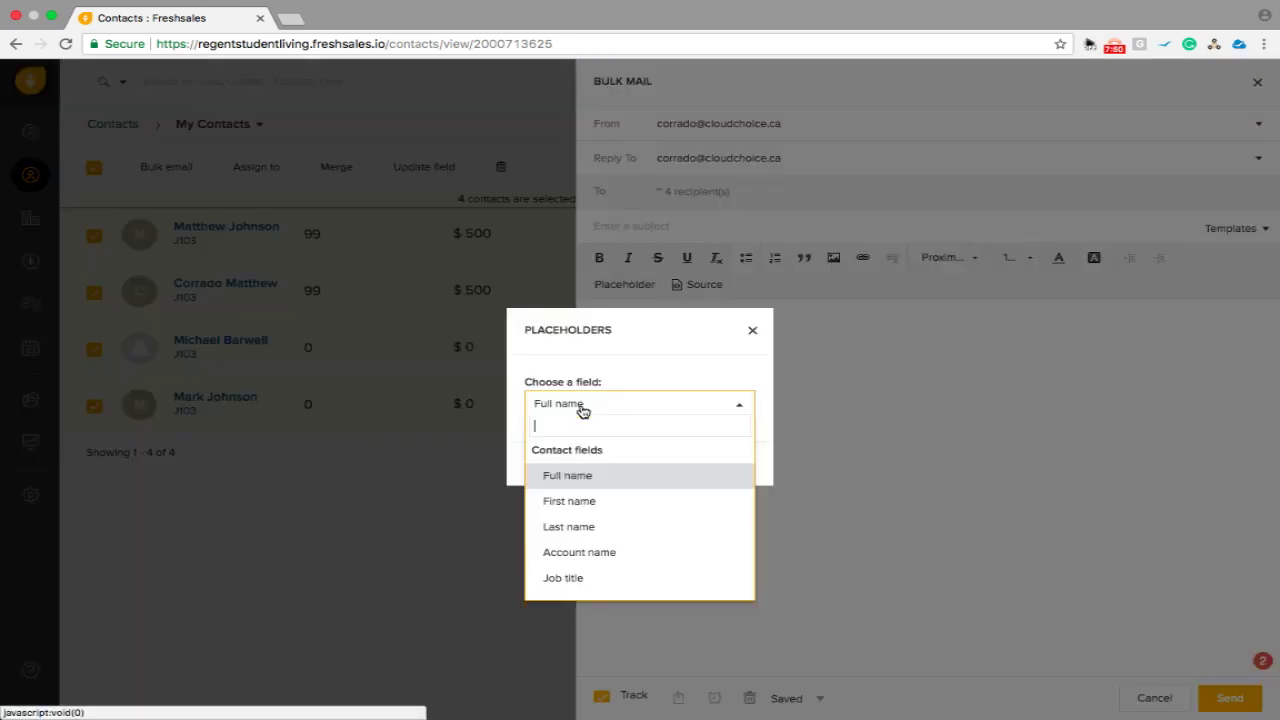
click(565, 499)
click(729, 463)
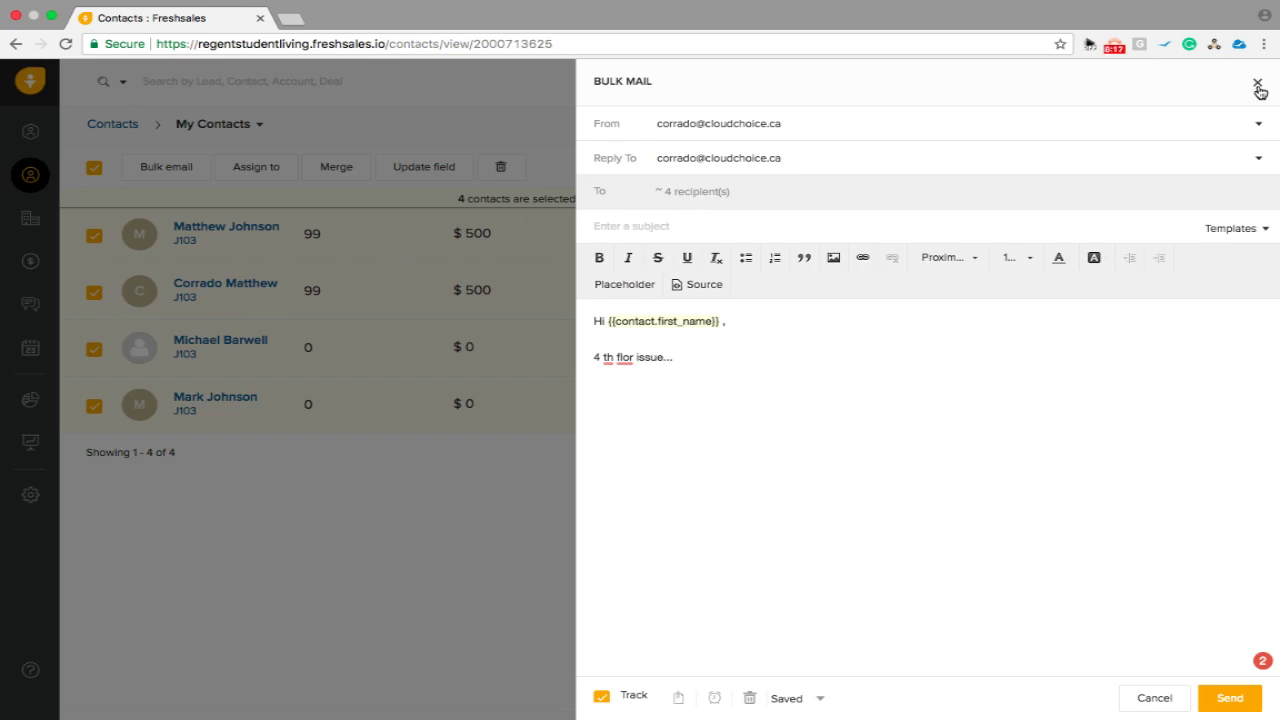
- Close the Bulk Mail draft and deselect all four contacts
click(1258, 85)
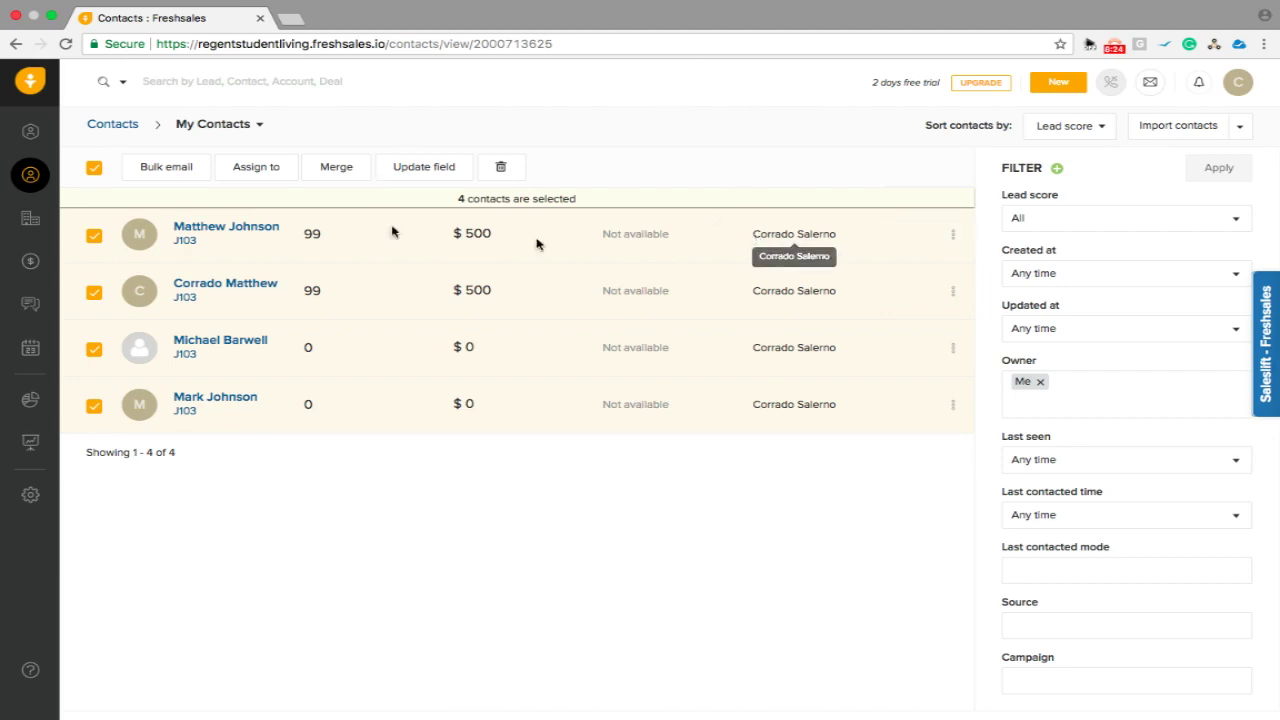
click(94, 169)
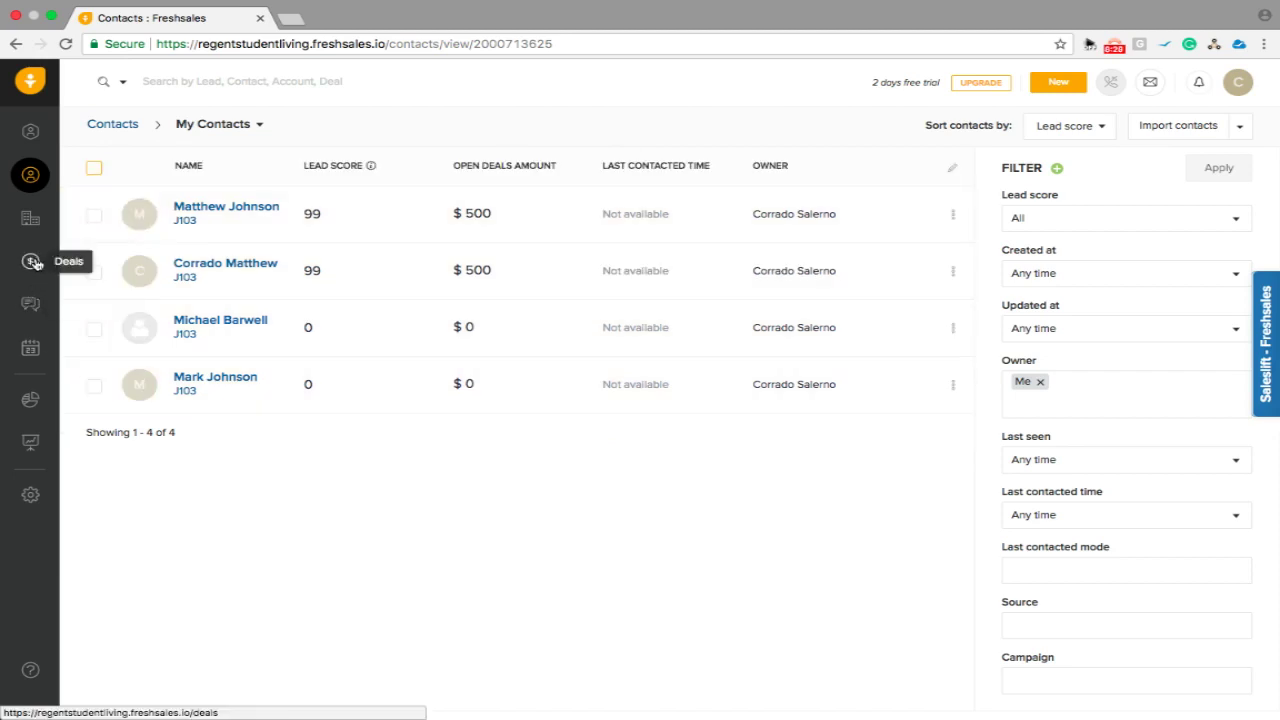